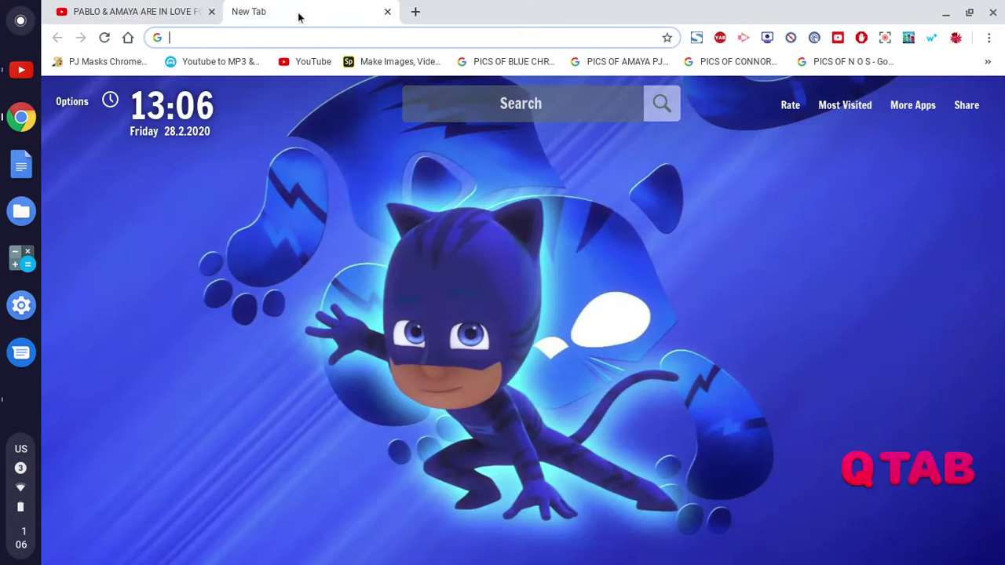
Switch the new-tab clock to 12-hour time and return to the YouTube channel tab.
{"action": "left_click", "coordinate": [182, 110]}
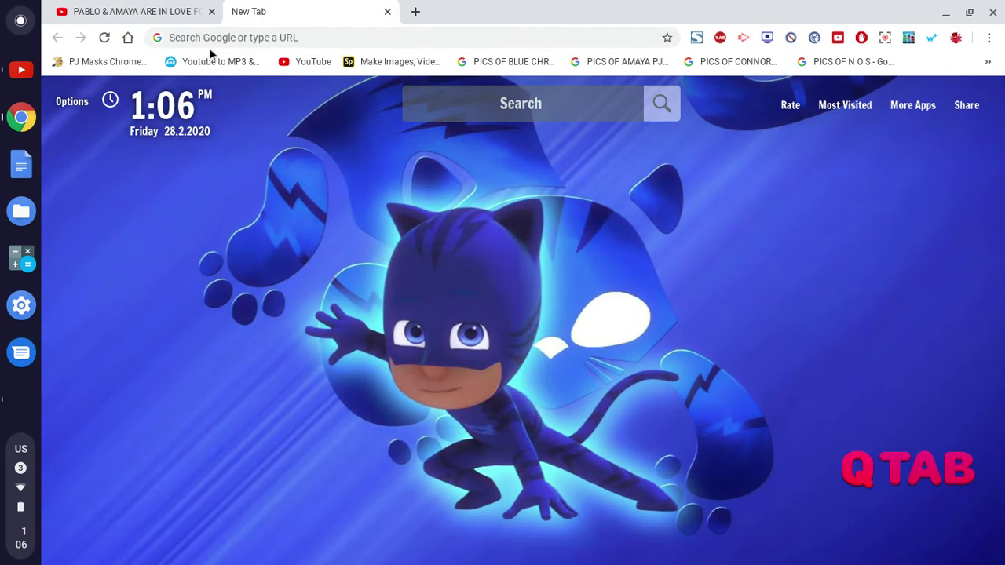
{"action": "left_click", "coordinate": [170, 15]}
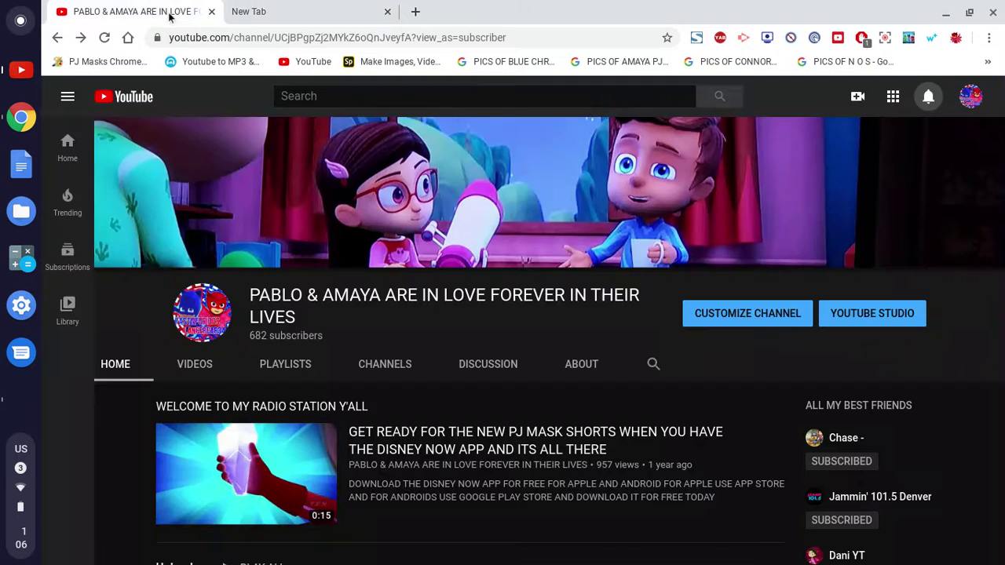
Search YouTube for 'my girls and sonic pablo' using the suggestion.
{"action": "left_click", "coordinate": [349, 94]}
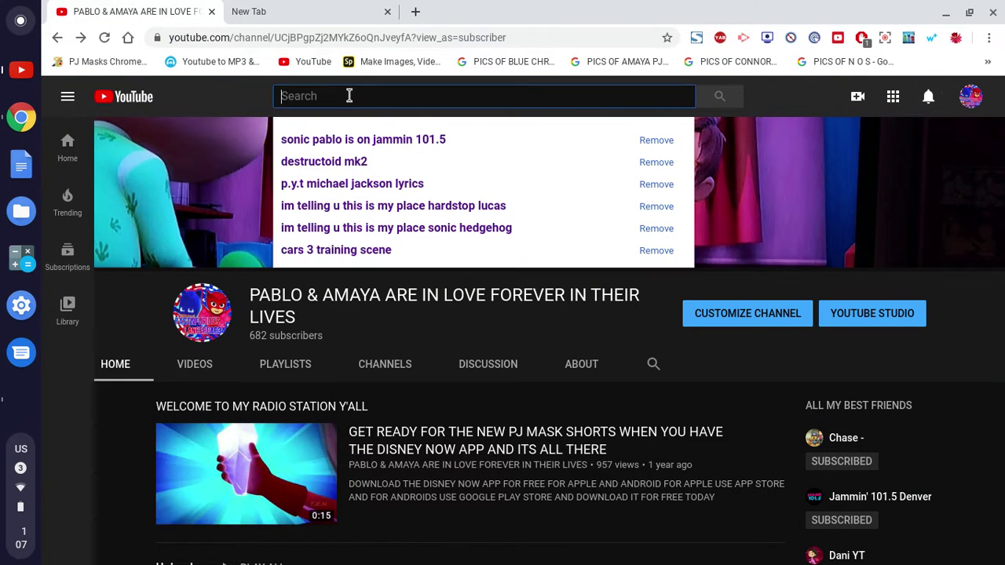
{"action": "left_click", "coordinate": [242, 95]}
{"action": "left_click", "coordinate": [333, 99]}
{"action": "type", "text": "MY GIRLS AND "}
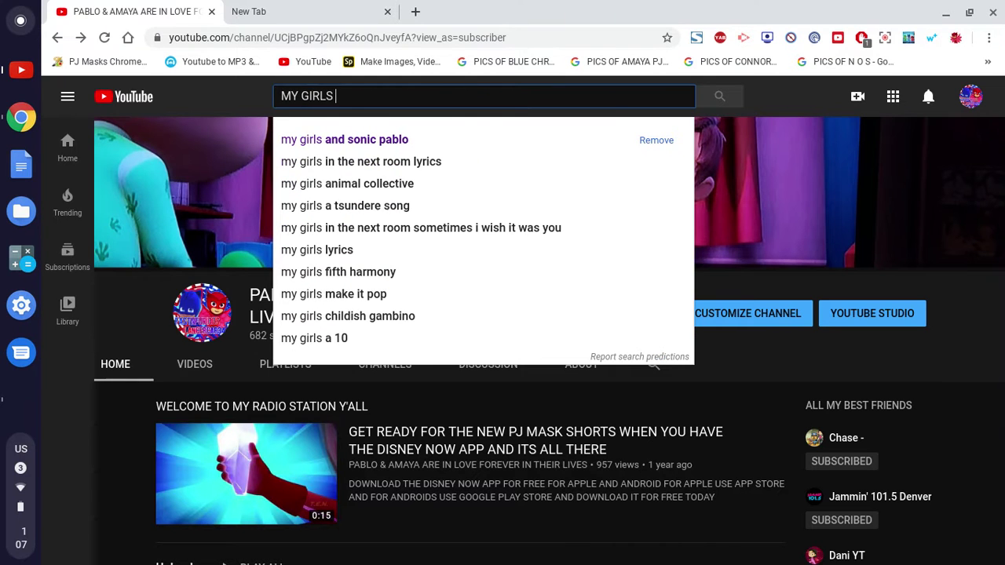
{"action": "type", "text": "SONIC"}
{"action": "key", "text": "Down"}
{"action": "key", "text": "Return"}
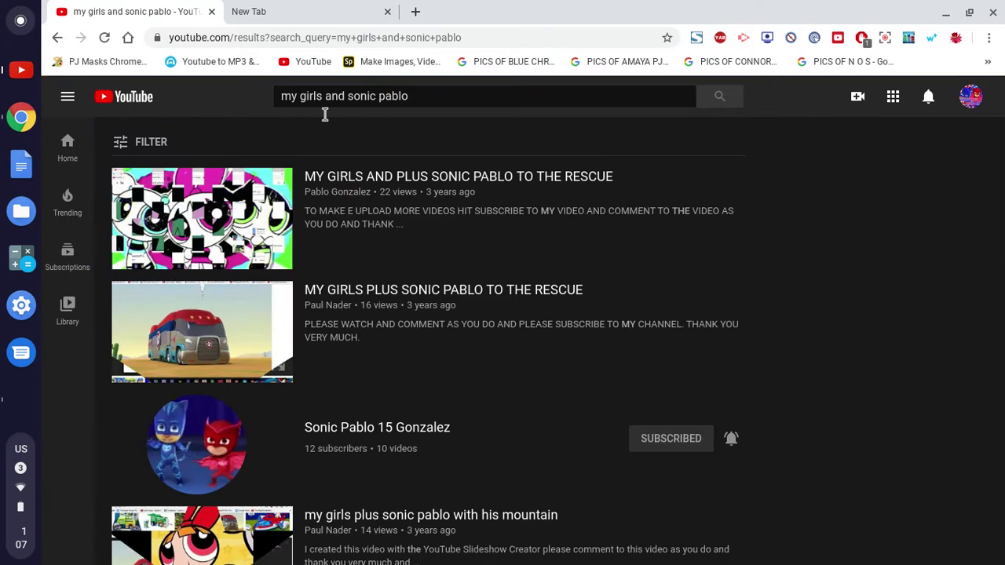
Scroll through the search results and open a matching channel.
{"action": "scroll", "coordinate": [297, 200], "scroll_direction": "down", "scroll_amount": 5}
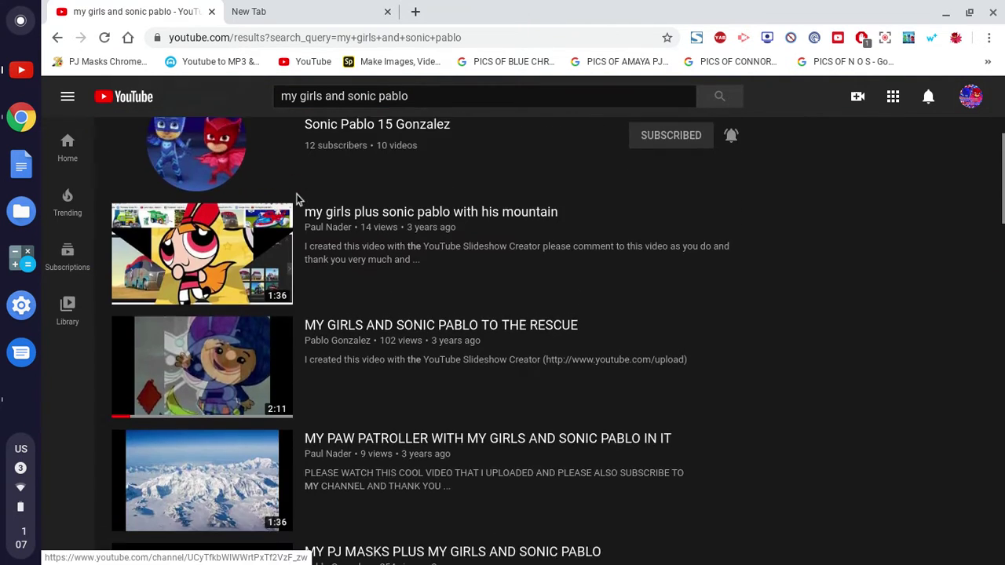
{"action": "scroll", "coordinate": [296, 200], "scroll_direction": "down", "scroll_amount": 8}
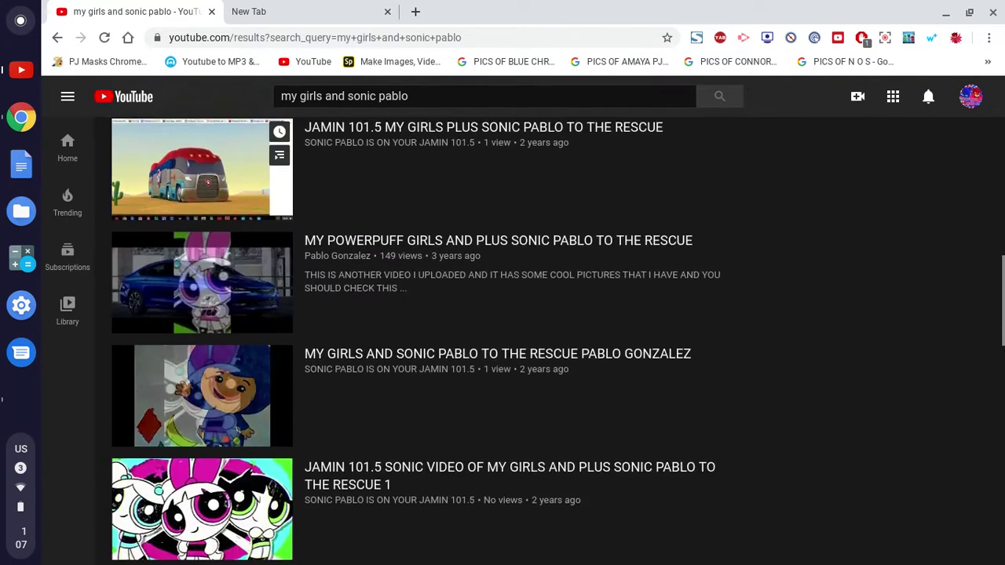
{"action": "scroll", "coordinate": [297, 200], "scroll_direction": "down", "scroll_amount": 8}
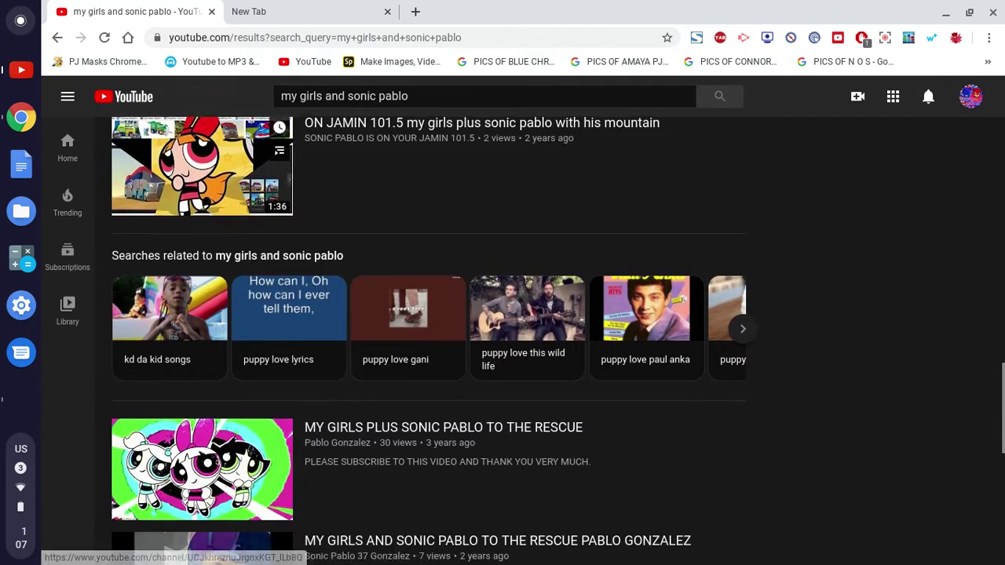
{"action": "scroll", "coordinate": [297, 201], "scroll_direction": "down", "scroll_amount": 6}
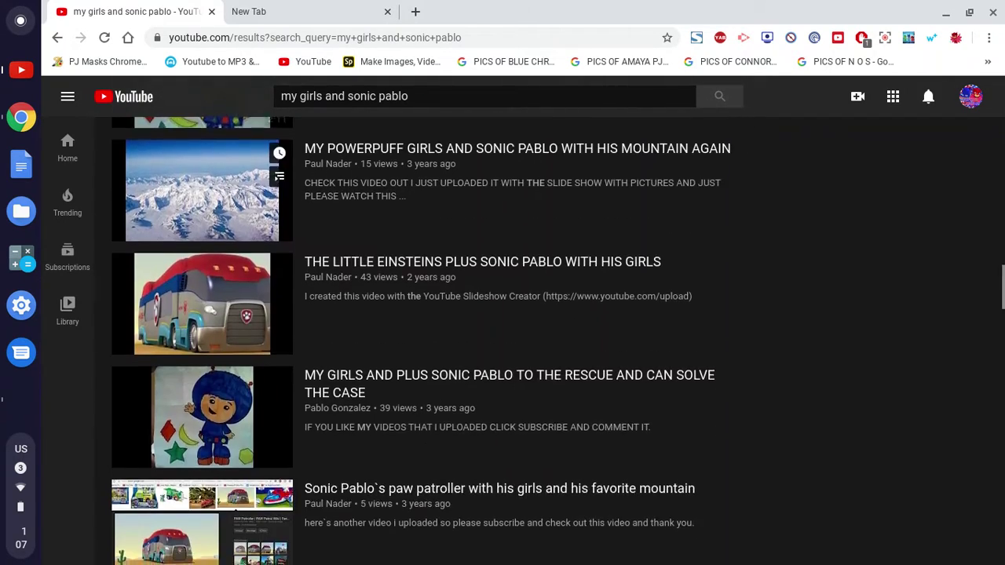
{"action": "scroll", "coordinate": [424, 338], "scroll_direction": "down", "scroll_amount": 1}
{"action": "scroll", "coordinate": [424, 338], "scroll_direction": "down", "scroll_amount": 3}
{"action": "scroll", "coordinate": [202, 189], "scroll_direction": "down", "scroll_amount": 2}
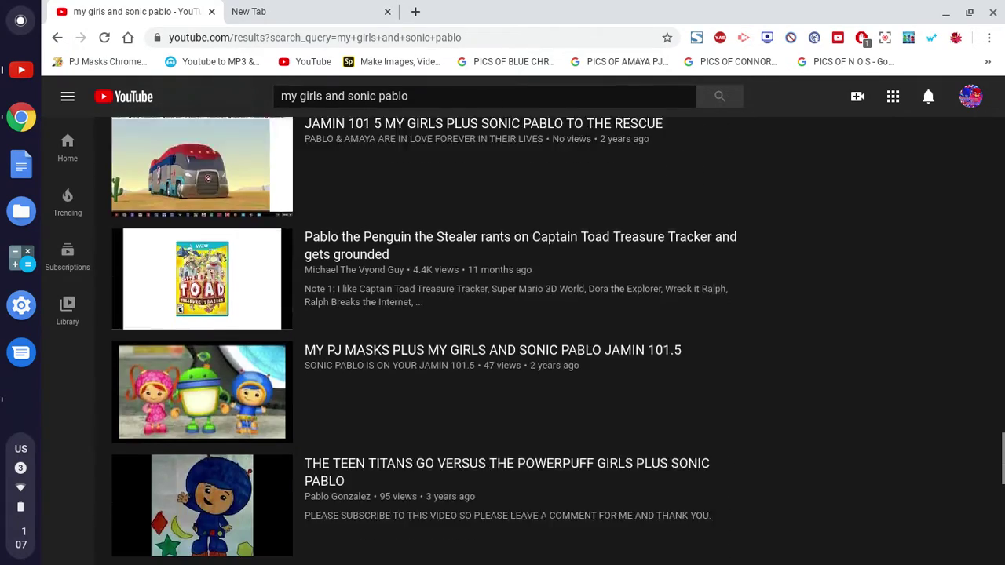
{"action": "scroll", "coordinate": [424, 338], "scroll_direction": "down", "scroll_amount": 5}
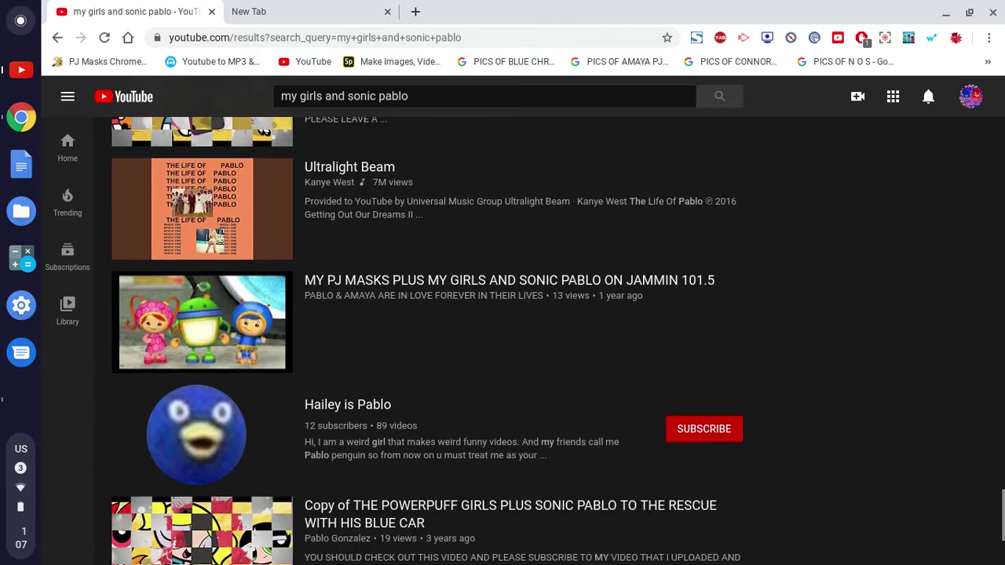
{"action": "scroll", "coordinate": [424, 337], "scroll_direction": "down", "scroll_amount": 8}
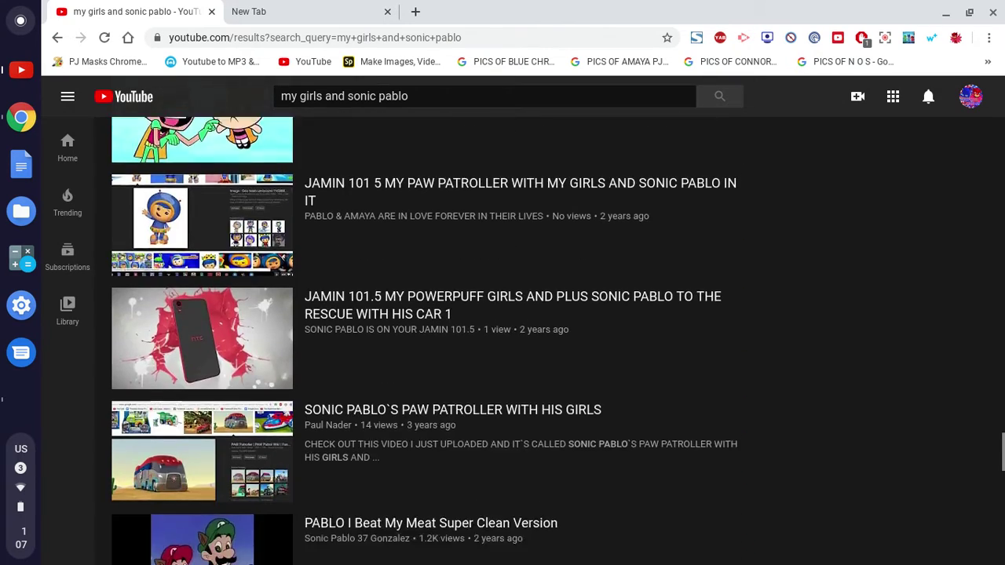
{"action": "scroll", "coordinate": [202, 338], "scroll_direction": "down", "scroll_amount": 2}
{"action": "scroll", "coordinate": [202, 337], "scroll_direction": "up", "scroll_amount": 3}
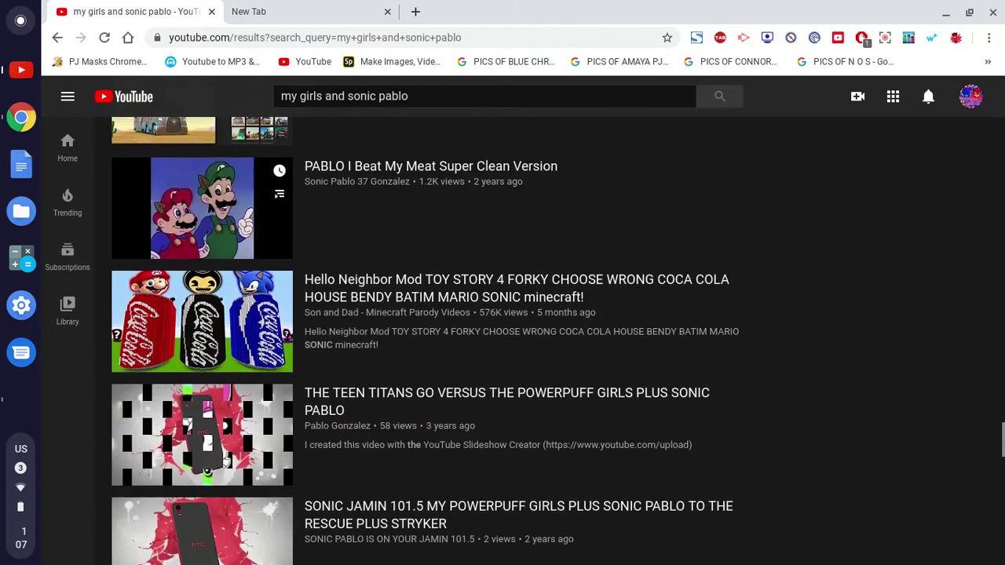
{"action": "scroll", "coordinate": [202, 337], "scroll_direction": "down", "scroll_amount": 5}
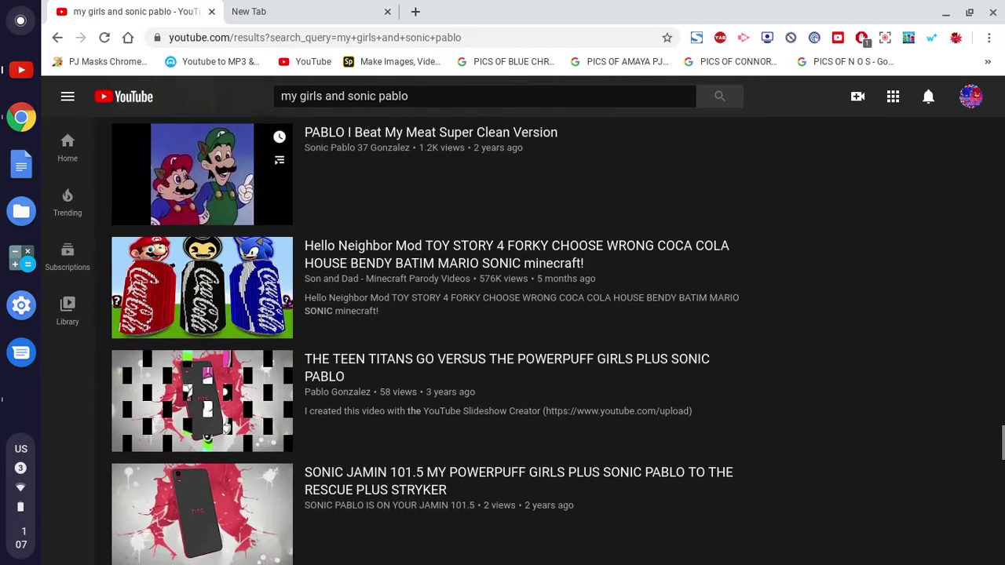
{"action": "scroll", "coordinate": [424, 338], "scroll_direction": "down", "scroll_amount": 7}
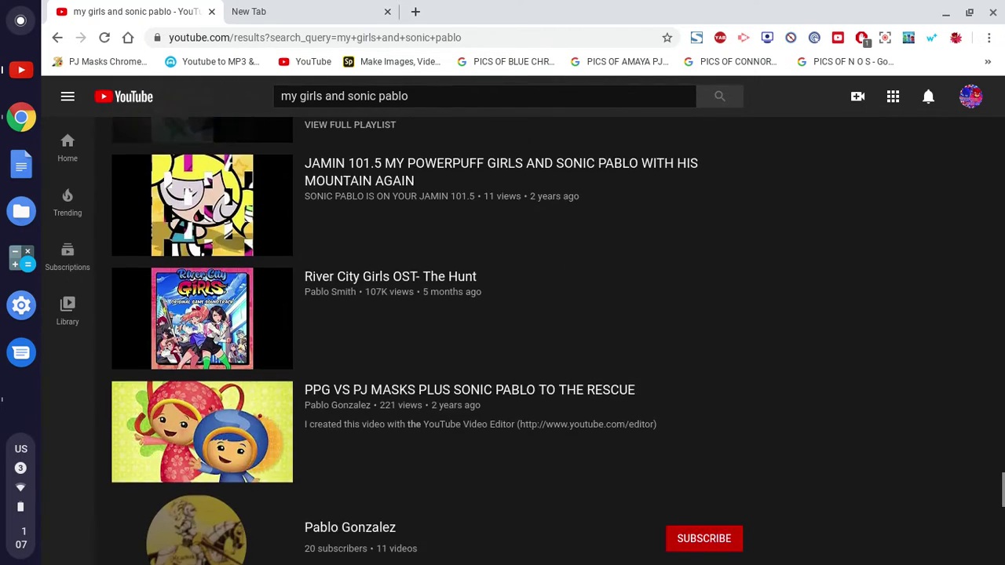
{"action": "scroll", "coordinate": [202, 236], "scroll_direction": "down", "scroll_amount": 10}
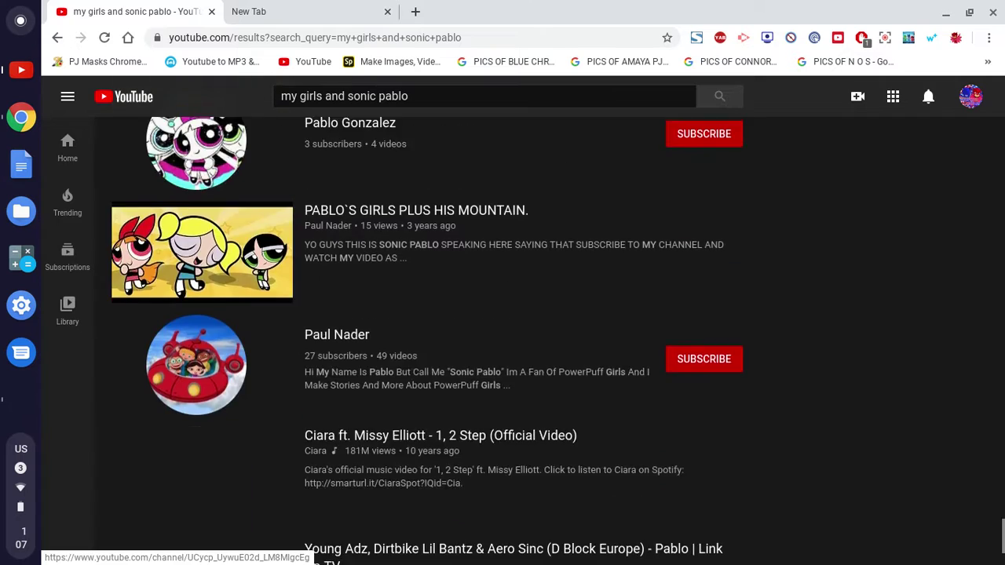
{"action": "scroll", "coordinate": [202, 393], "scroll_direction": "up", "scroll_amount": 6}
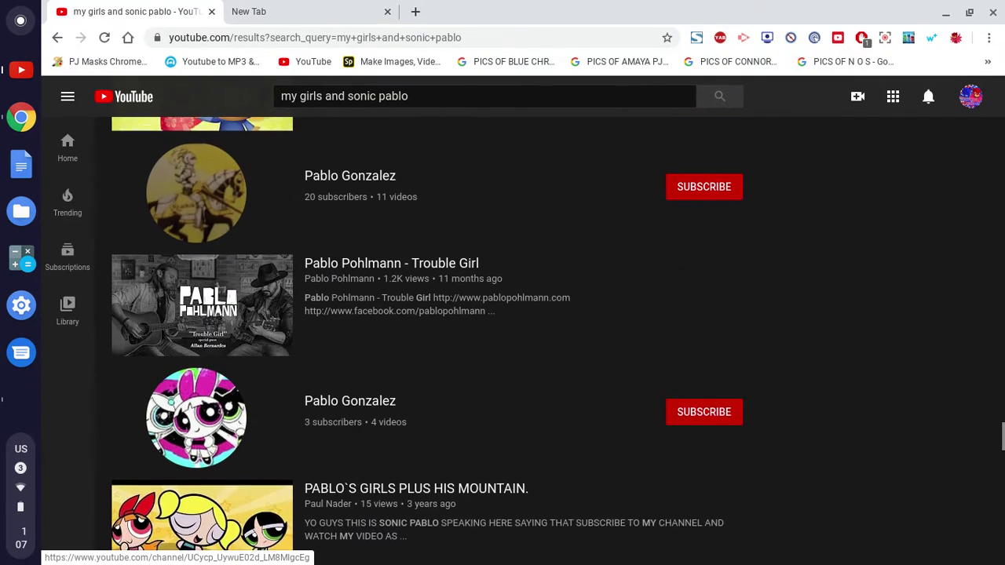
{"action": "left_click", "coordinate": [202, 384]}
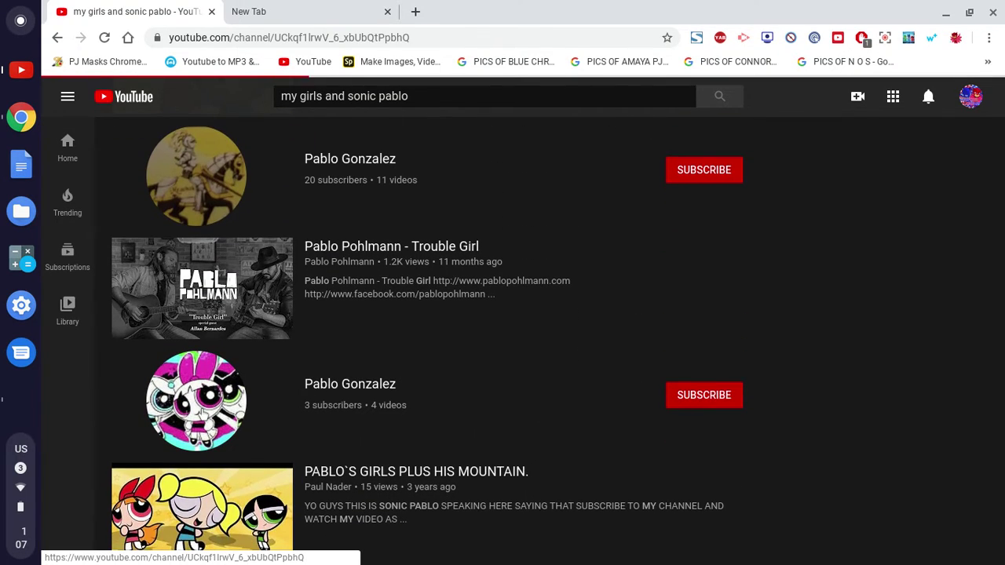
Go back to the search results and open the 20-subscriber channel instead.
{"action": "scroll", "coordinate": [413, 291], "scroll_direction": "down", "scroll_amount": 2}
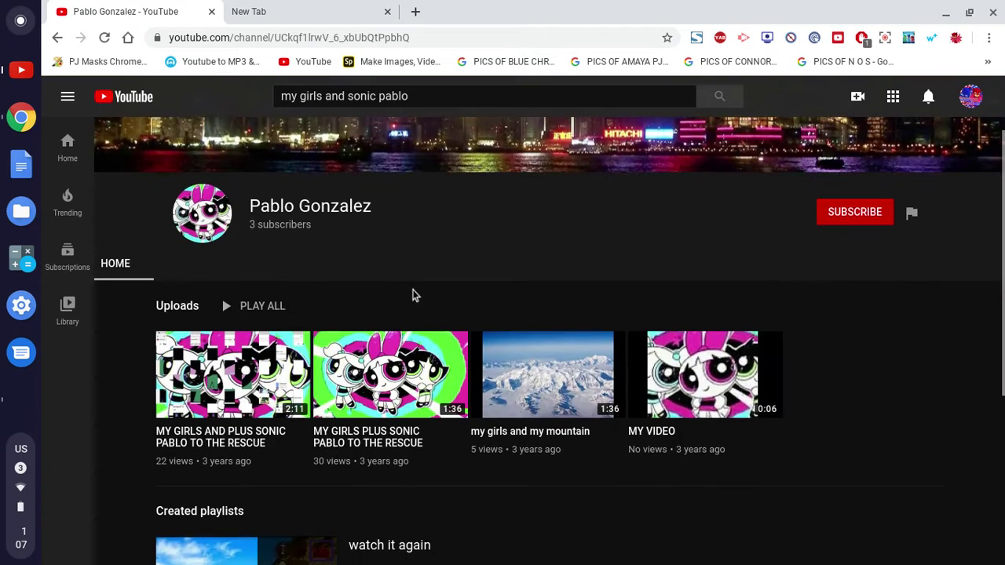
{"action": "scroll", "coordinate": [353, 431], "scroll_direction": "up", "scroll_amount": 1}
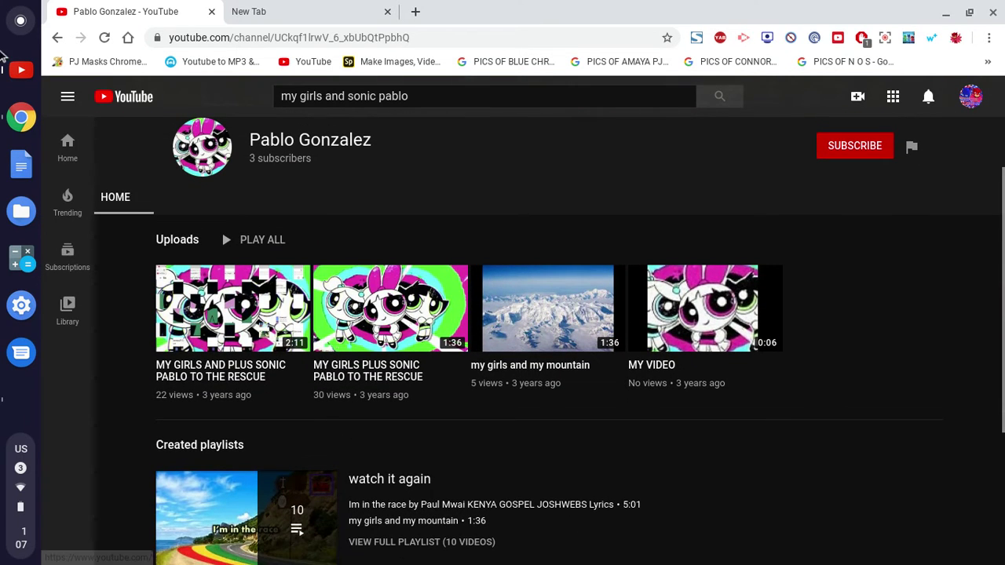
{"action": "left_click", "coordinate": [56, 39]}
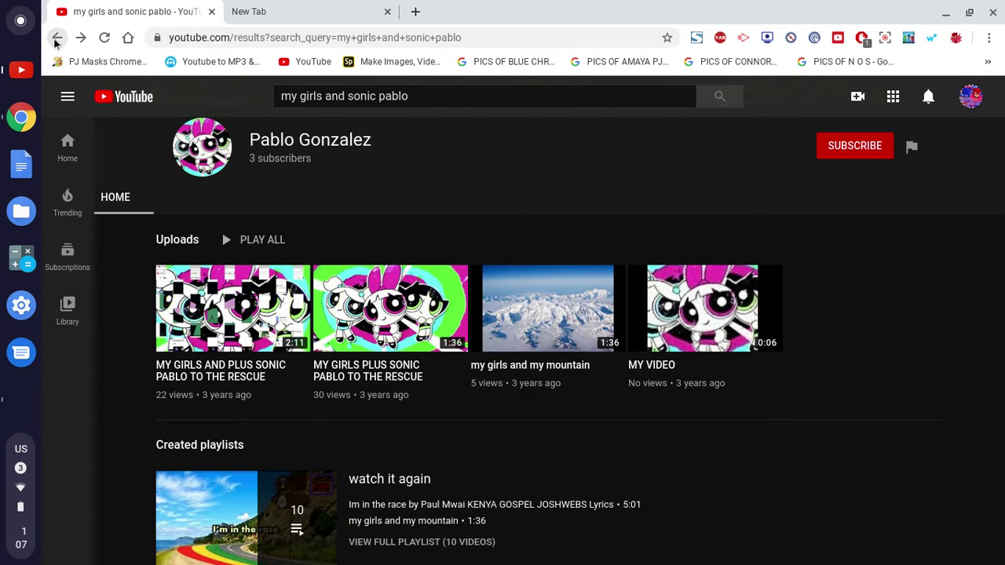
{"action": "scroll", "coordinate": [346, 328], "scroll_direction": "up", "scroll_amount": 3}
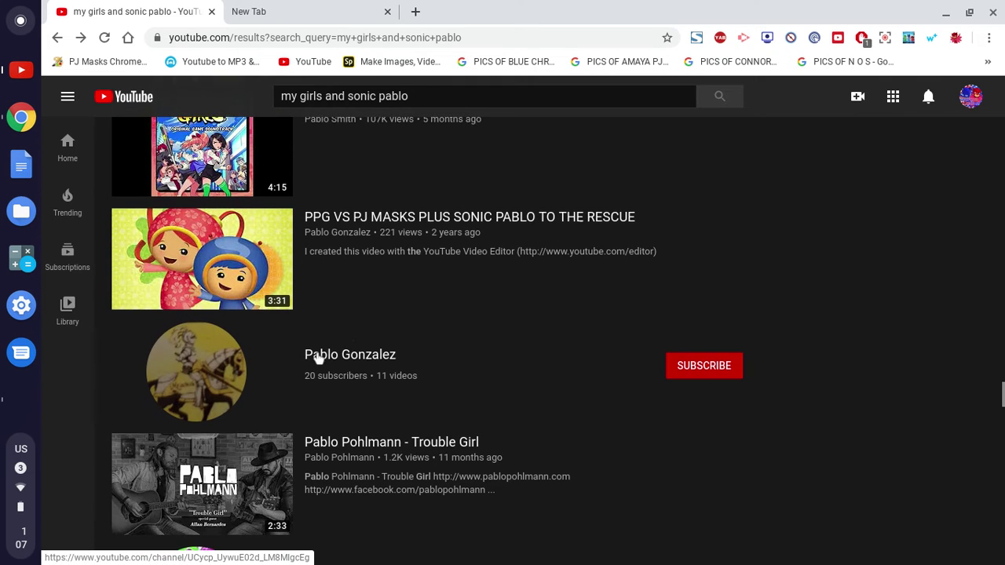
{"action": "left_click", "coordinate": [208, 360]}
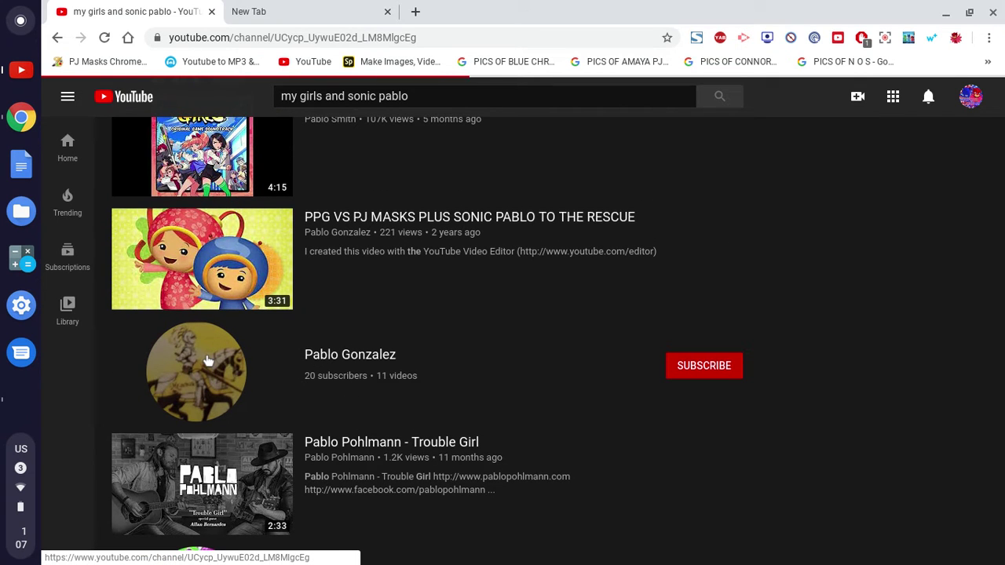
Page the channel's Uploads row forward and back, then return to the search results.
{"action": "scroll", "coordinate": [452, 315], "scroll_direction": "down", "scroll_amount": 2}
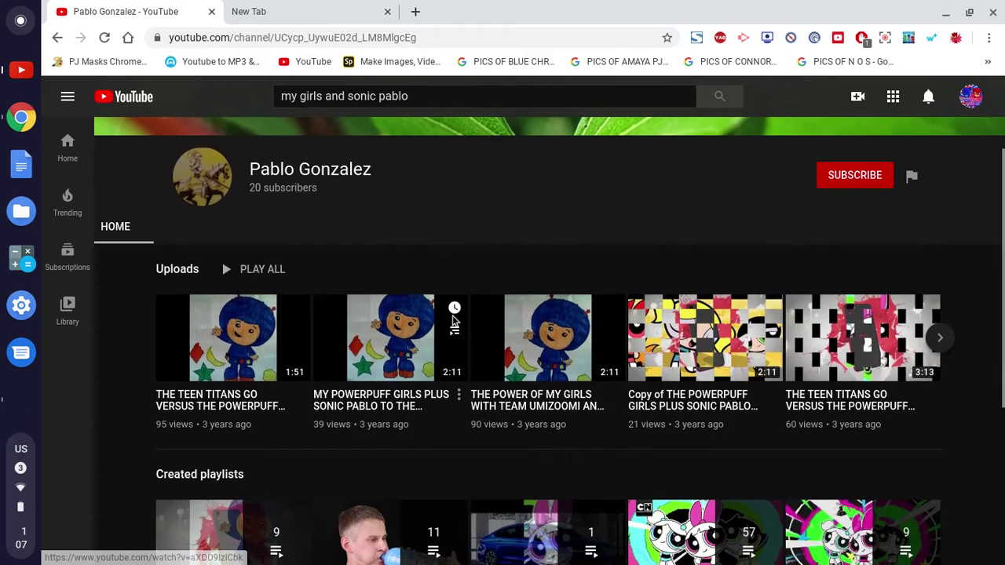
{"action": "scroll", "coordinate": [453, 315], "scroll_direction": "down", "scroll_amount": 1}
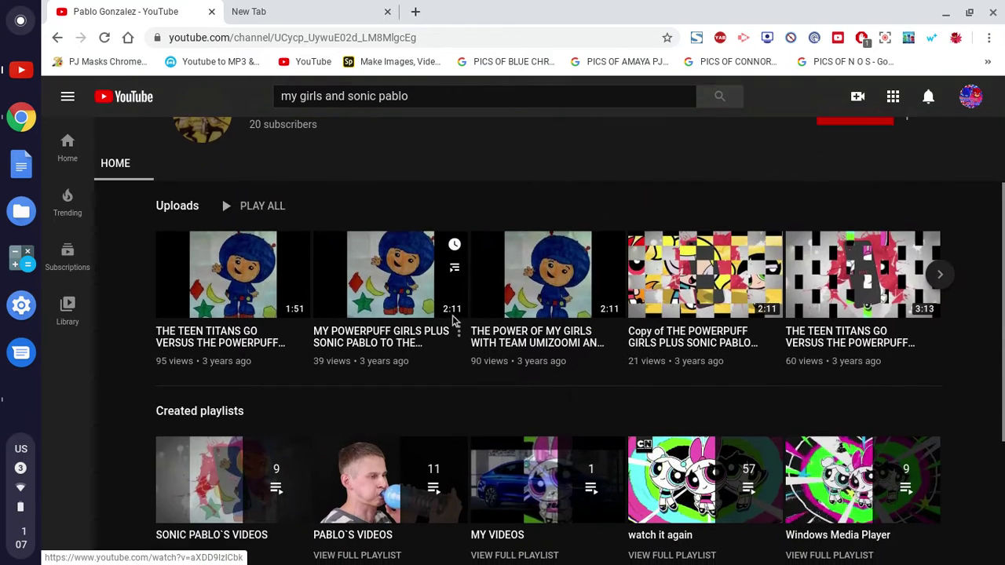
{"action": "left_click", "coordinate": [945, 281]}
{"action": "left_click", "coordinate": [944, 281]}
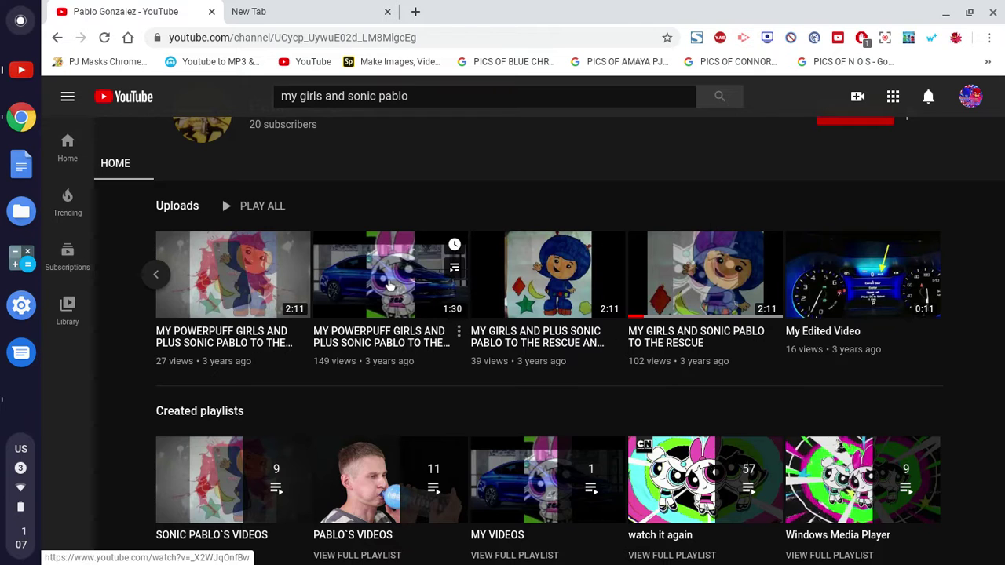
{"action": "left_click", "coordinate": [153, 275]}
{"action": "left_click", "coordinate": [155, 277]}
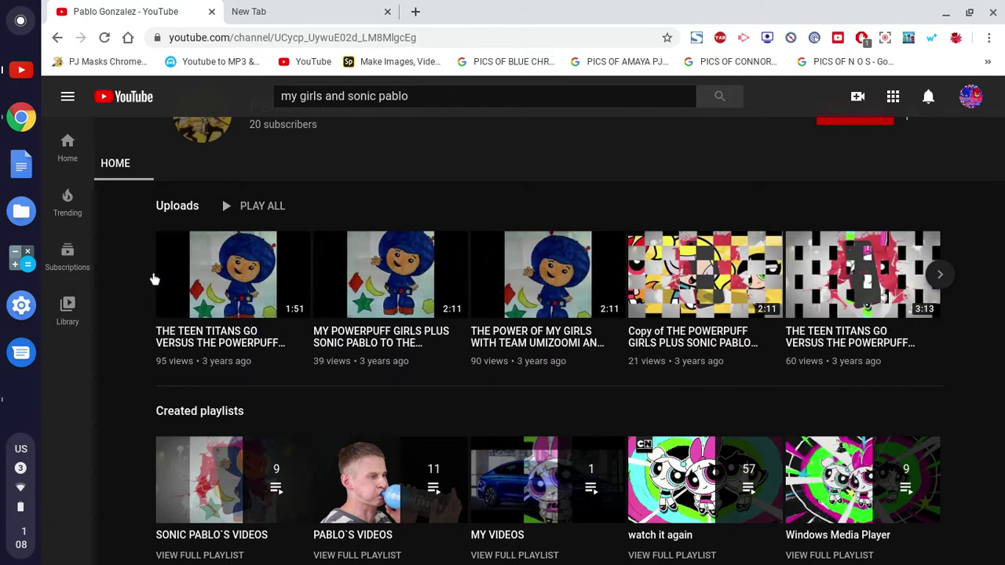
{"action": "left_click", "coordinate": [56, 38]}
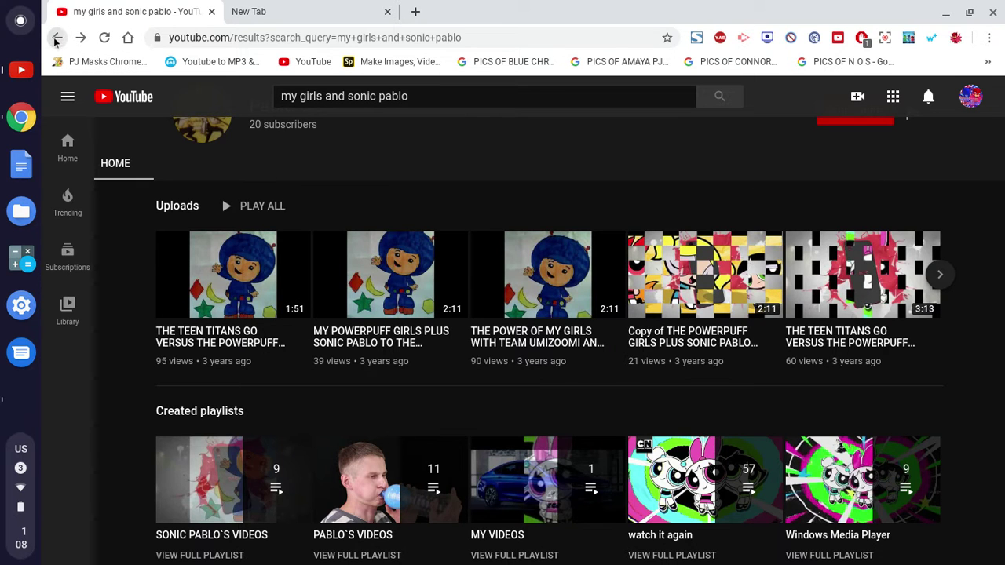
Scroll back up the results and open the 23-subscriber, 14-video channel.
{"action": "scroll", "coordinate": [349, 260], "scroll_direction": "up", "scroll_amount": 8}
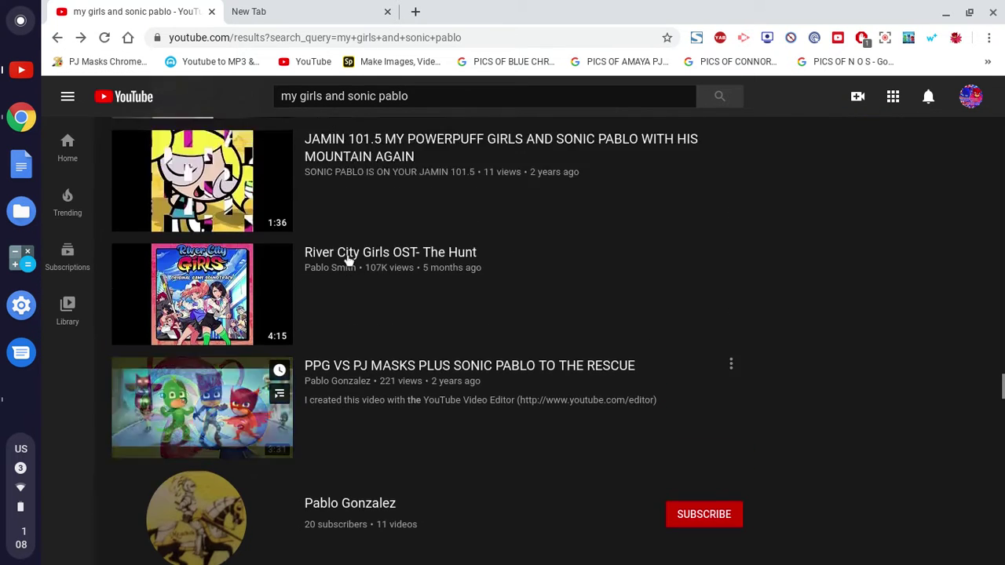
{"action": "scroll", "coordinate": [349, 260], "scroll_direction": "up", "scroll_amount": 10}
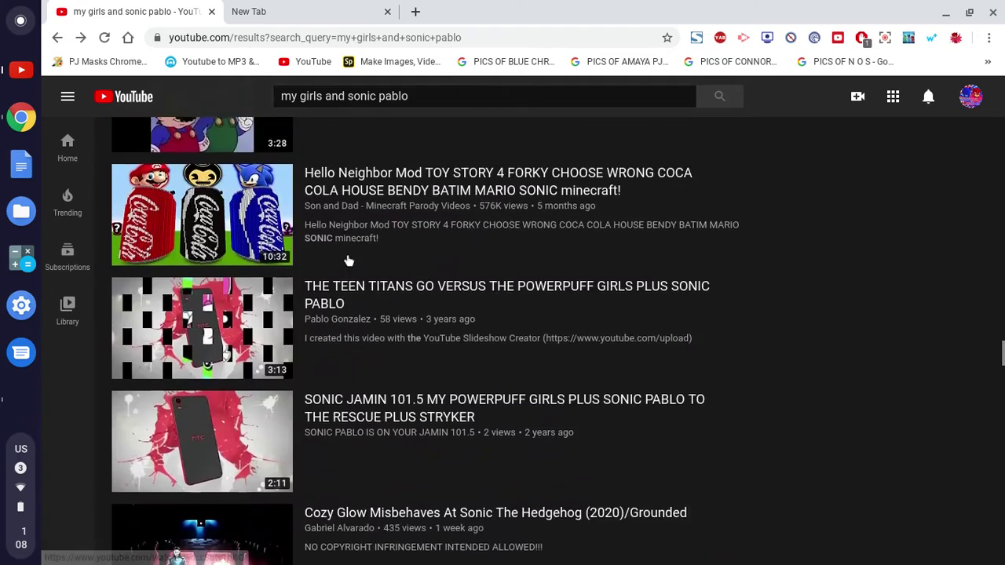
{"action": "scroll", "coordinate": [348, 338], "scroll_direction": "up", "scroll_amount": 7}
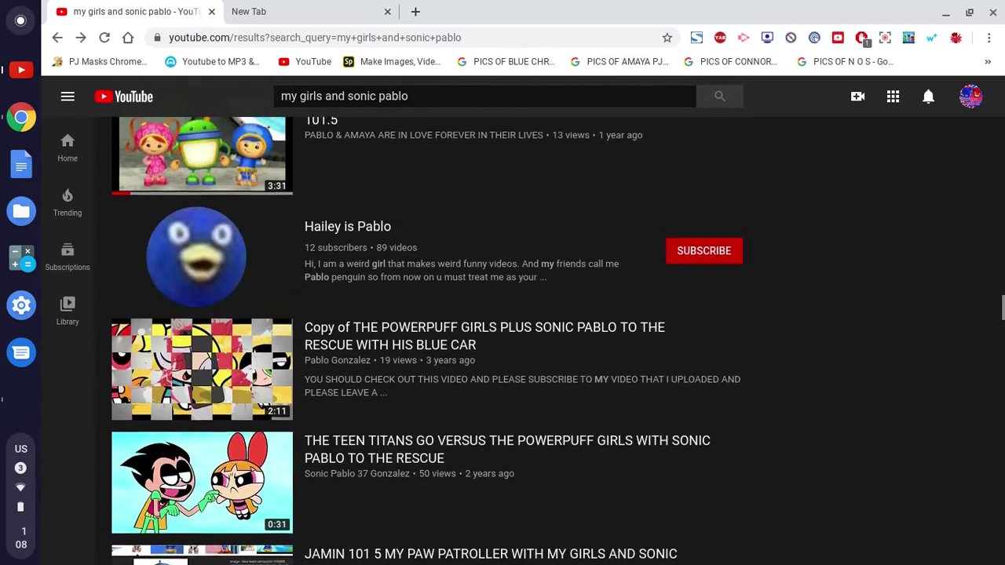
{"action": "scroll", "coordinate": [349, 337], "scroll_direction": "up", "scroll_amount": 10}
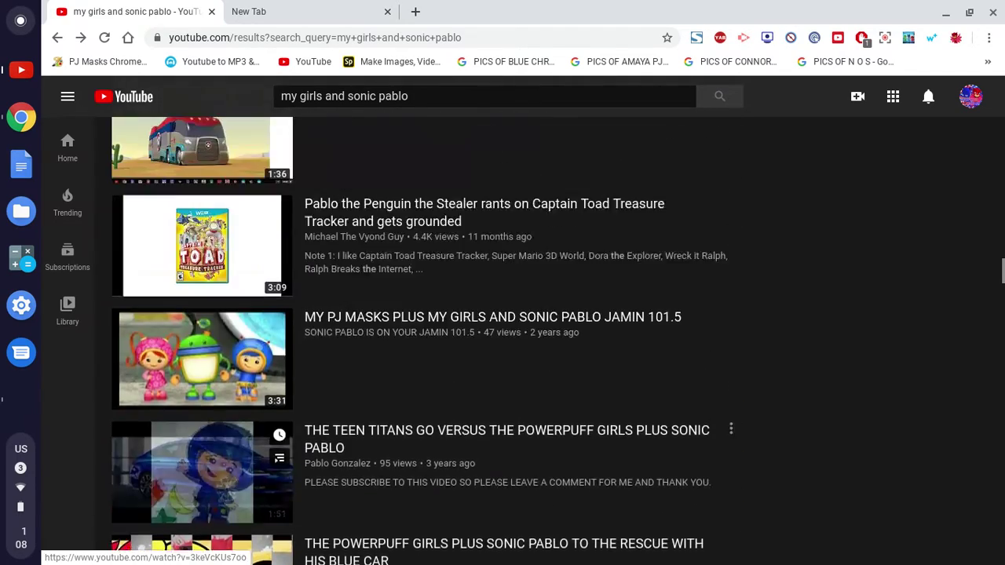
{"action": "scroll", "coordinate": [348, 337], "scroll_direction": "up", "scroll_amount": 5}
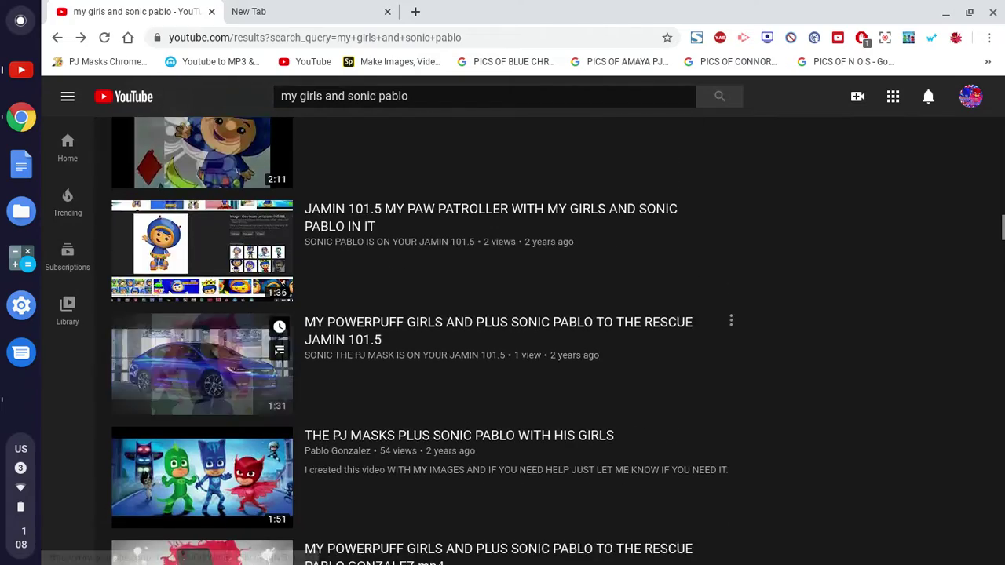
{"action": "scroll", "coordinate": [349, 337], "scroll_direction": "up", "scroll_amount": 12}
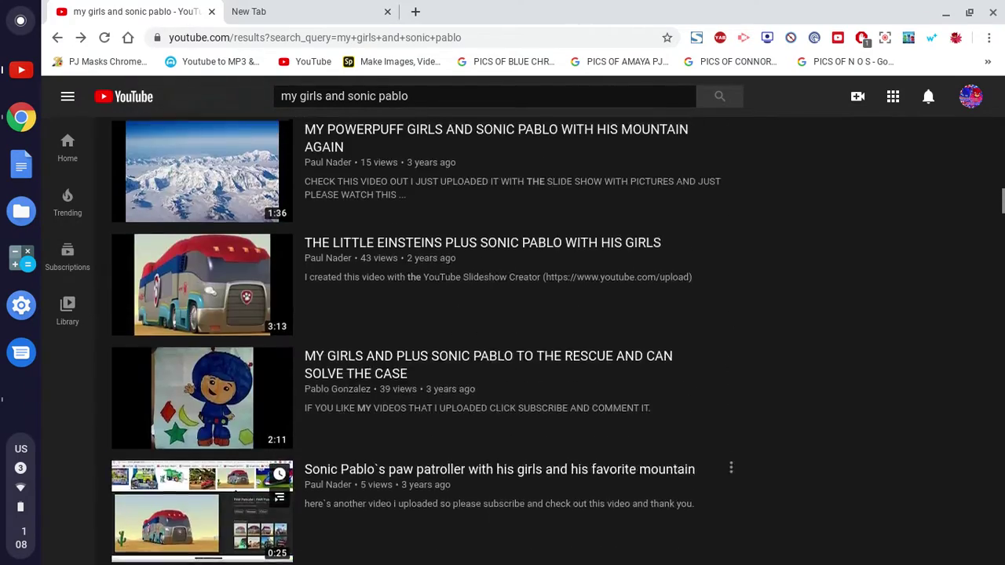
{"action": "scroll", "coordinate": [194, 380], "scroll_direction": "down", "scroll_amount": 1}
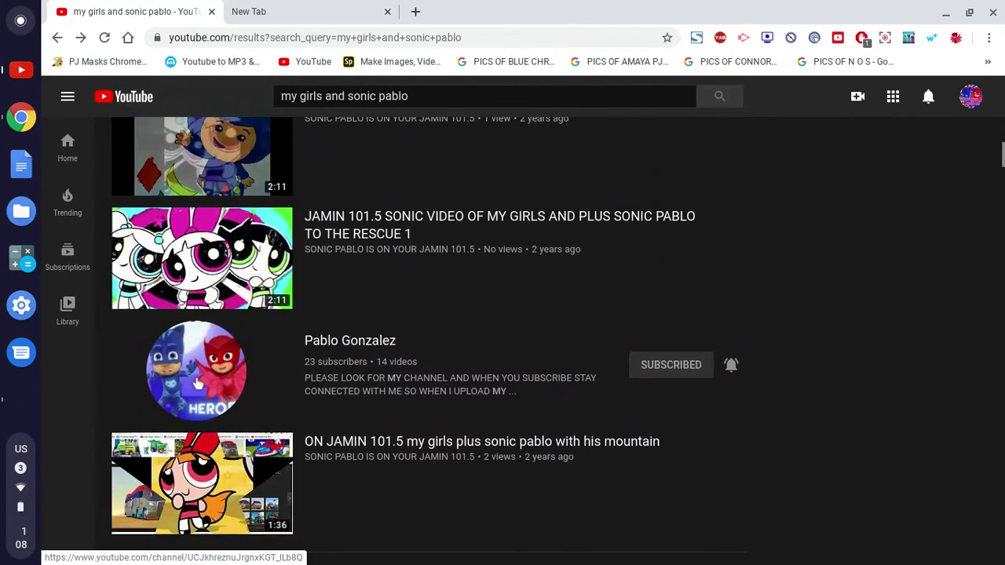
{"action": "left_click", "coordinate": [195, 381]}
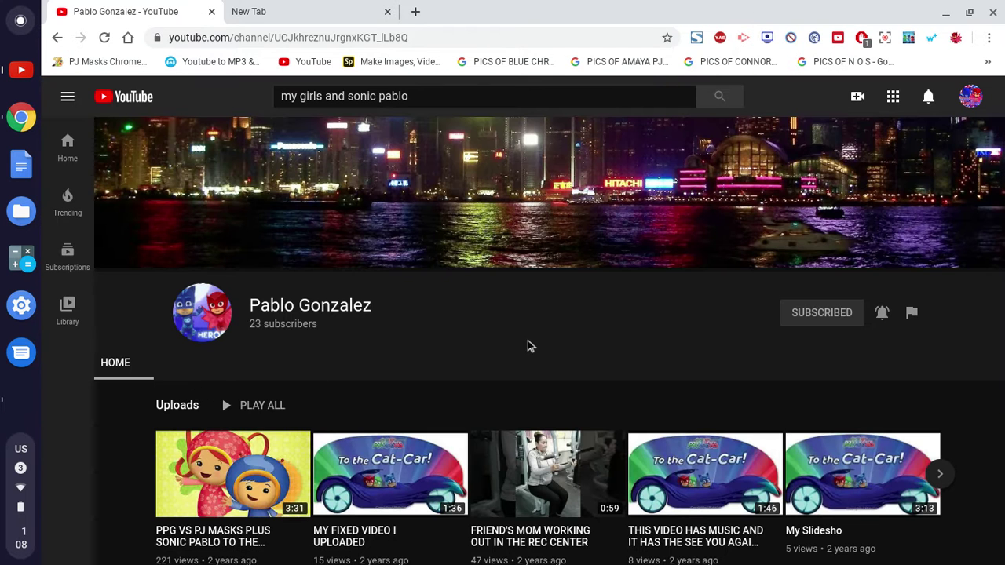
Page through the 23-subscriber channel's Uploads row, then go back to the search results.
{"action": "scroll", "coordinate": [513, 398], "scroll_direction": "down", "scroll_amount": 2}
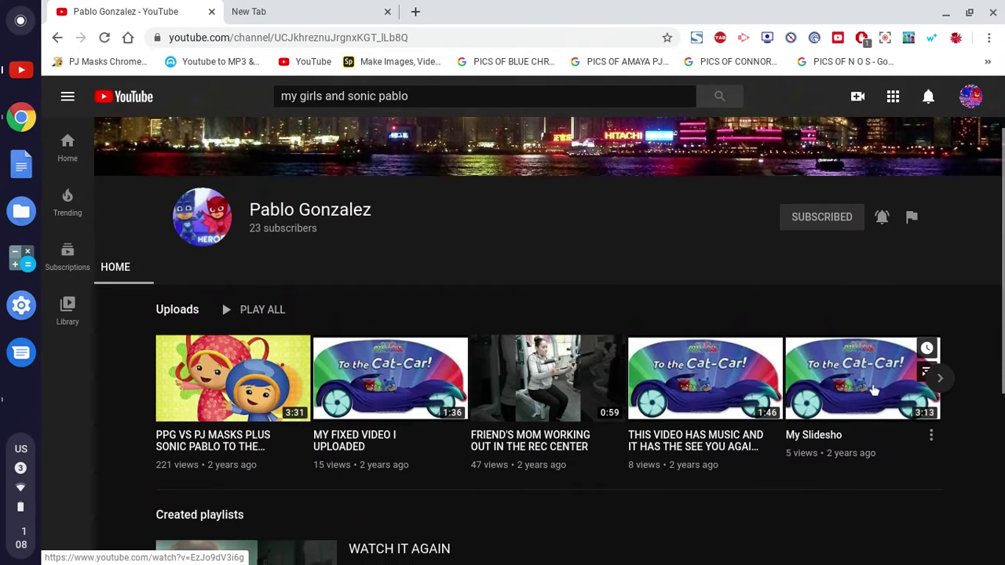
{"action": "left_click", "coordinate": [942, 381]}
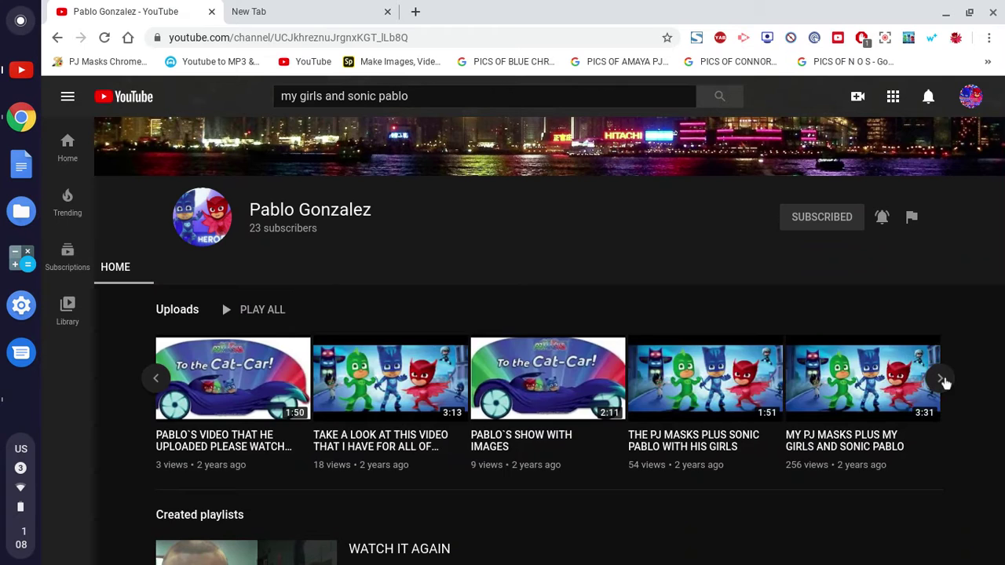
{"action": "left_click", "coordinate": [942, 381]}
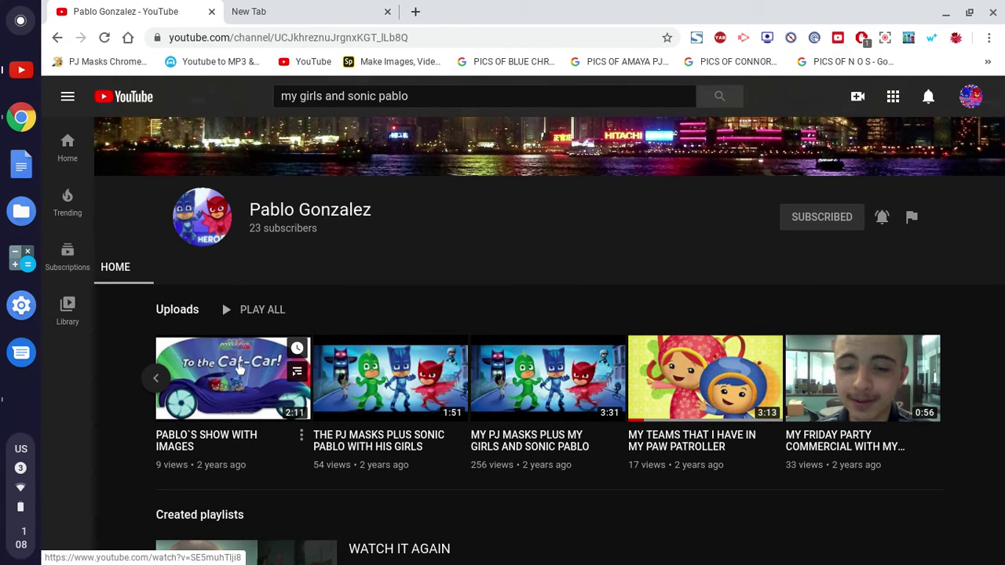
{"action": "left_click", "coordinate": [156, 380]}
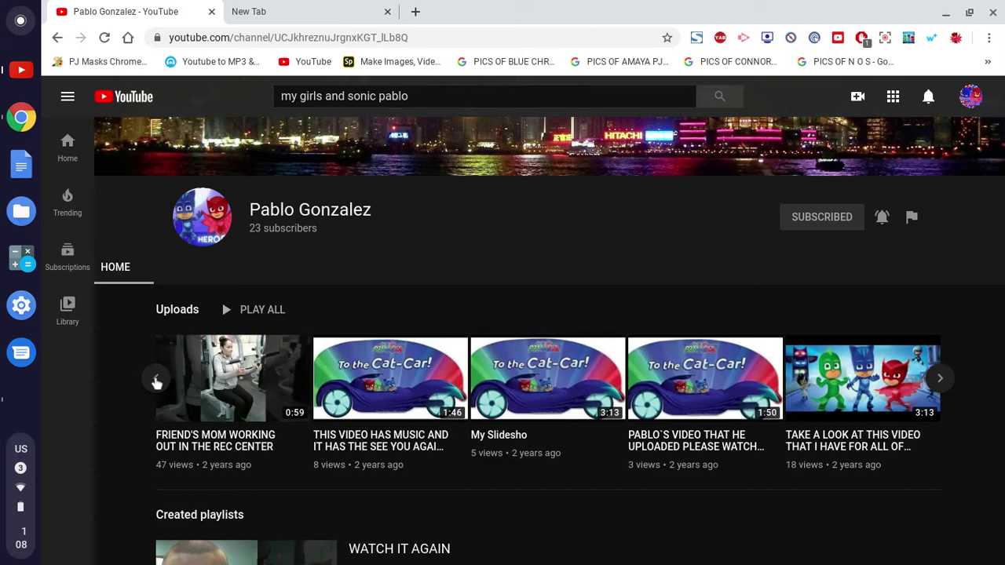
{"action": "left_click", "coordinate": [157, 380]}
{"action": "left_click", "coordinate": [156, 380]}
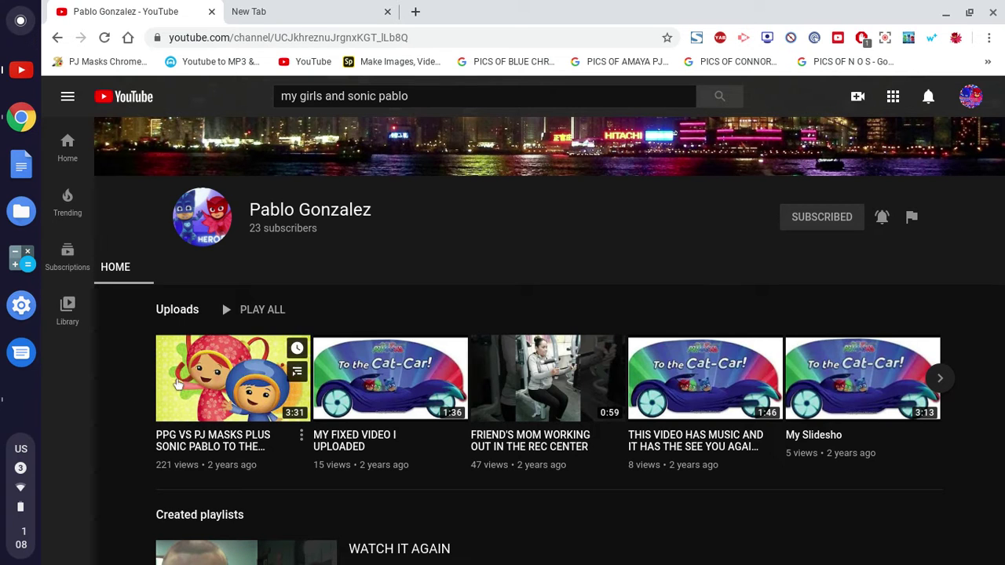
{"action": "left_click", "coordinate": [57, 37]}
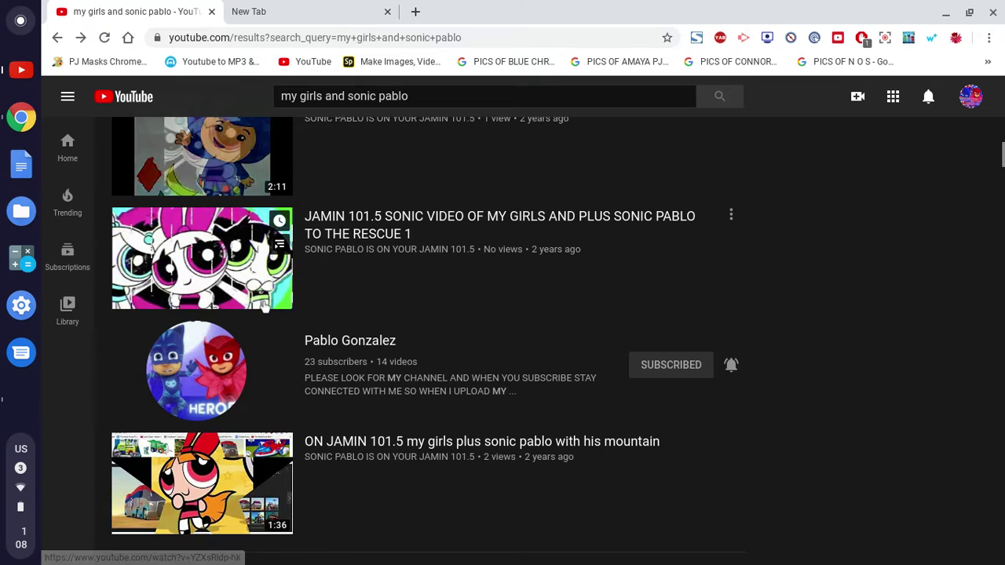
Open the 12-subscriber channel and play 'SONIC PABLO`S PAW PATROLLER WITH HIS PJ MASKS' from its uploads.
{"action": "scroll", "coordinate": [265, 307], "scroll_direction": "up", "scroll_amount": 5}
{"action": "scroll", "coordinate": [264, 307], "scroll_direction": "up", "scroll_amount": 10}
{"action": "scroll", "coordinate": [265, 307], "scroll_direction": "down", "scroll_amount": 2}
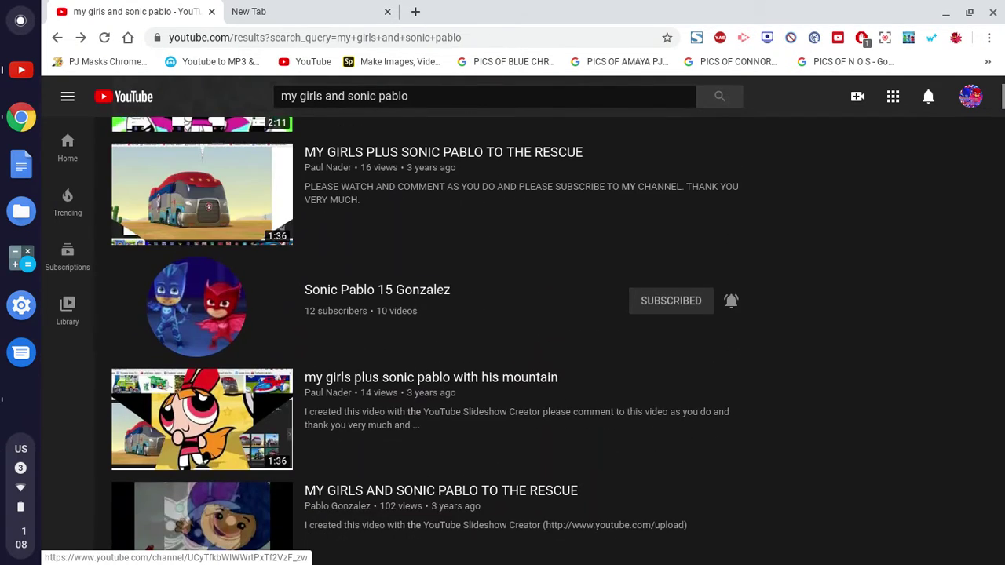
{"action": "left_click", "coordinate": [239, 299]}
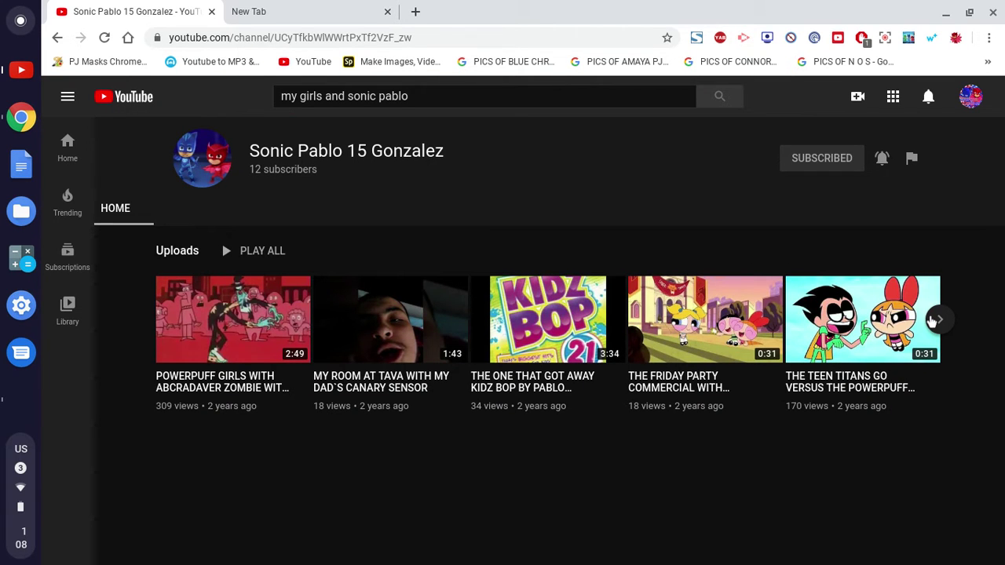
{"action": "left_click", "coordinate": [940, 322]}
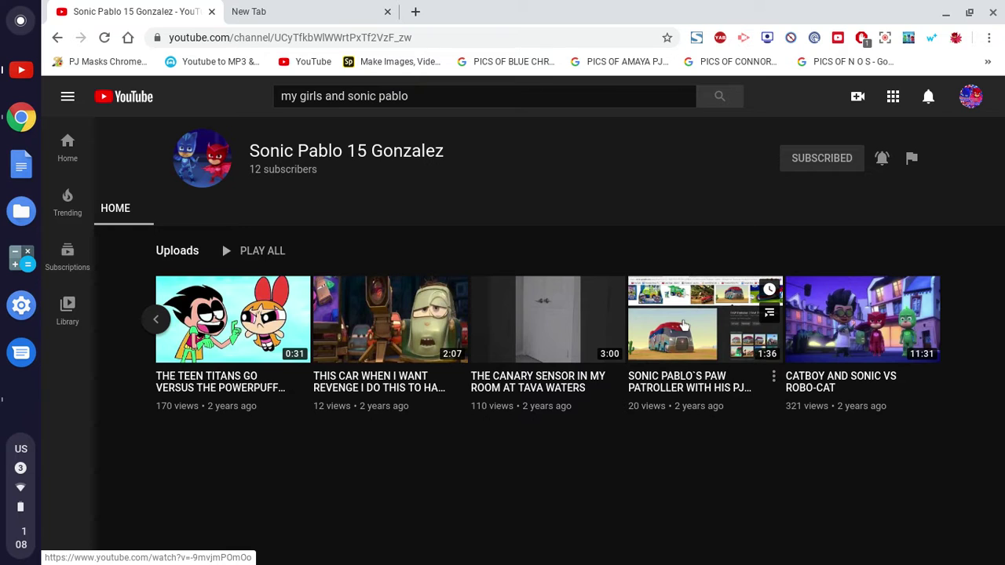
{"action": "left_click", "coordinate": [683, 325]}
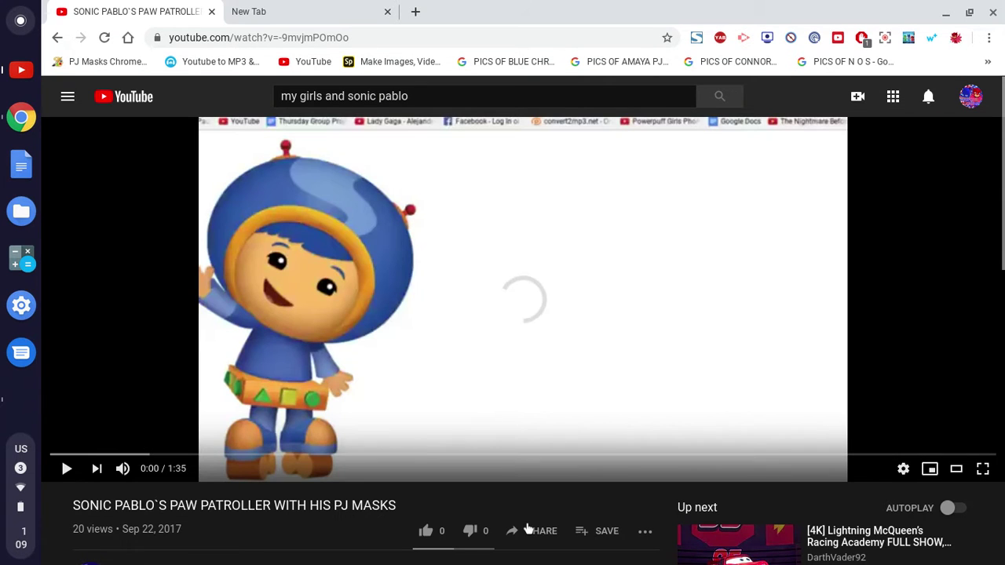
Copy the video's share link and load the Mpgun YouTube to MP3 & MP4 converter in the new tab.
{"action": "left_click", "coordinate": [532, 536]}
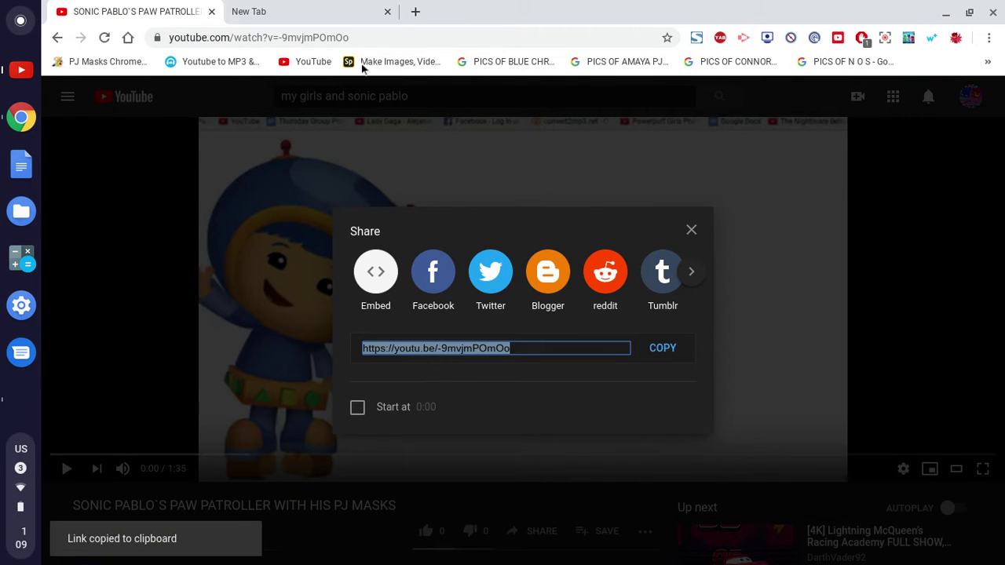
{"action": "left_click", "coordinate": [265, 11]}
{"action": "left_click", "coordinate": [228, 61]}
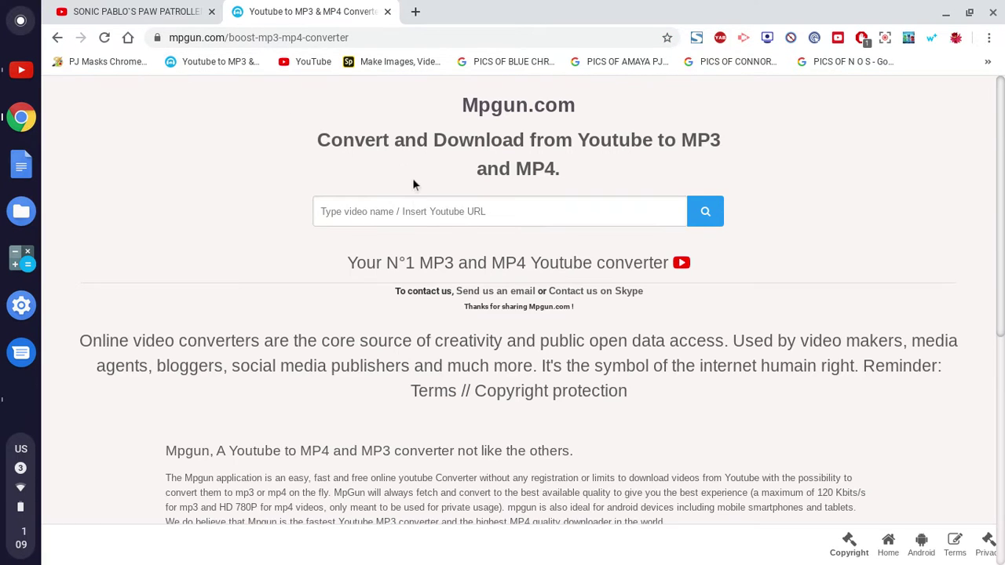
Paste the copied Paw Patroller video link into Mpgun's link field.
{"action": "left_click", "coordinate": [404, 210]}
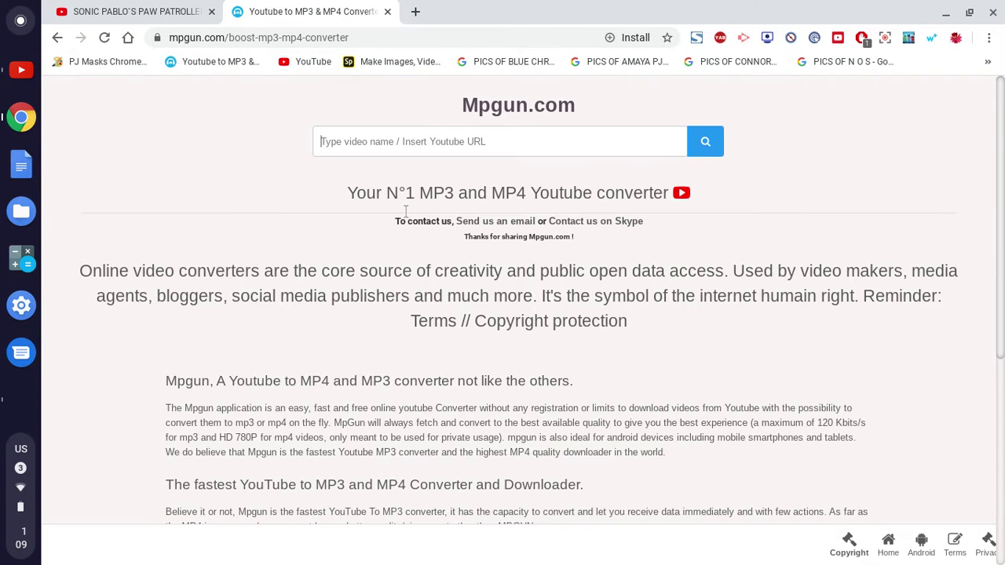
{"action": "right_click", "coordinate": [448, 139]}
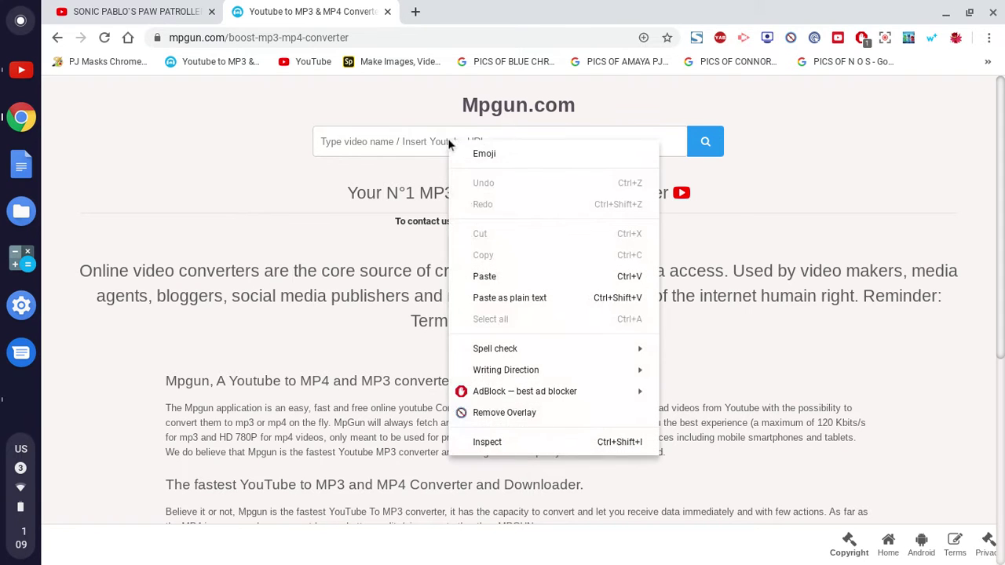
{"action": "left_click", "coordinate": [492, 274]}
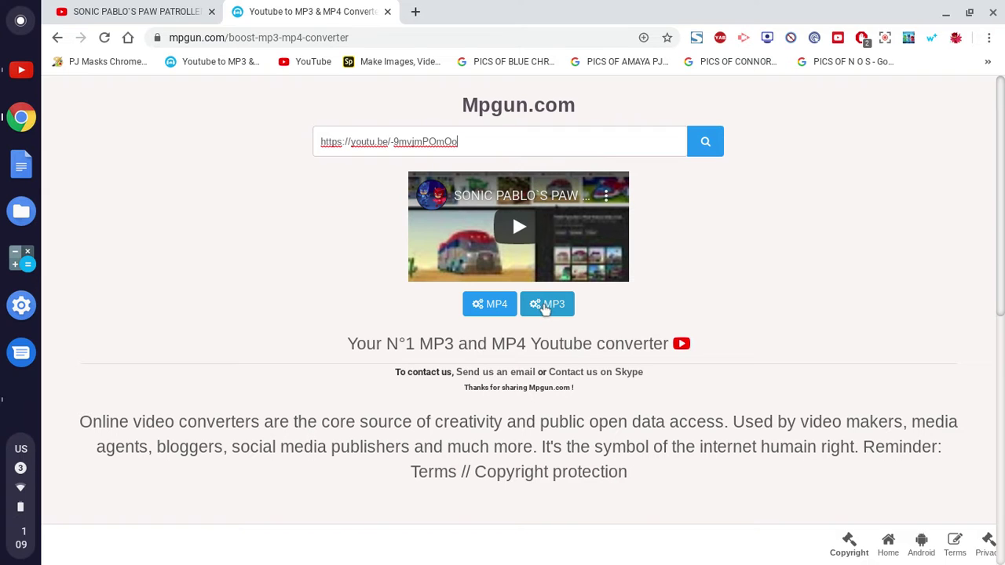
Convert it to MP4 and save 'SONIC PABLO`S PAW PATROLLER WITH HIS PJ MASKS[Mpgun.com].mp4' to Downloads.
{"action": "left_click", "coordinate": [489, 306]}
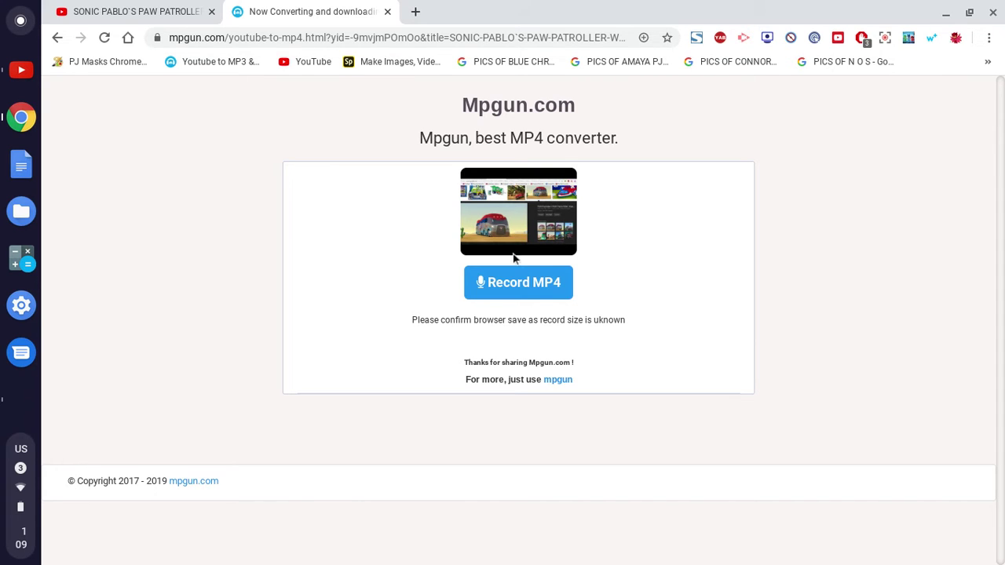
{"action": "left_click", "coordinate": [518, 280]}
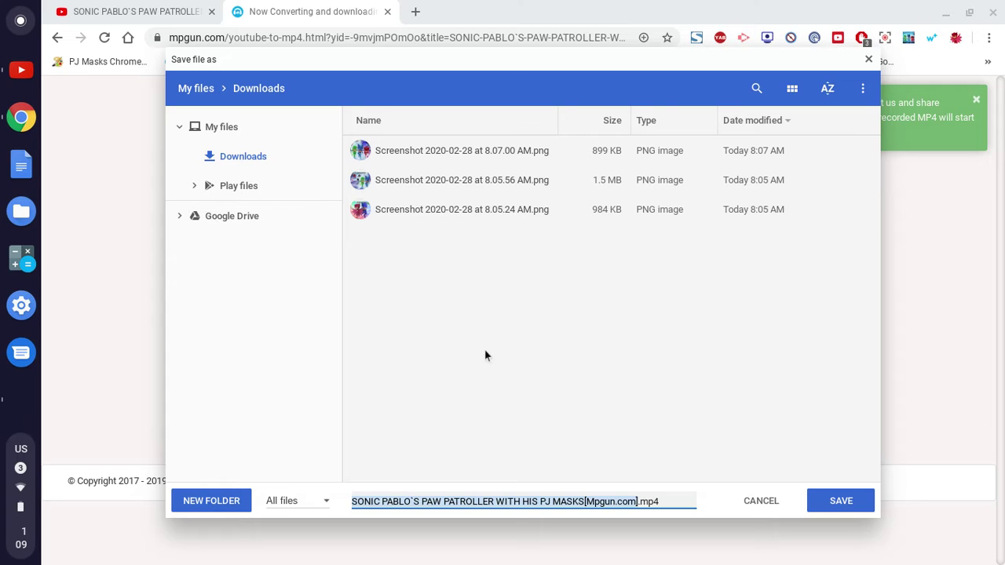
{"action": "key", "text": "Return"}
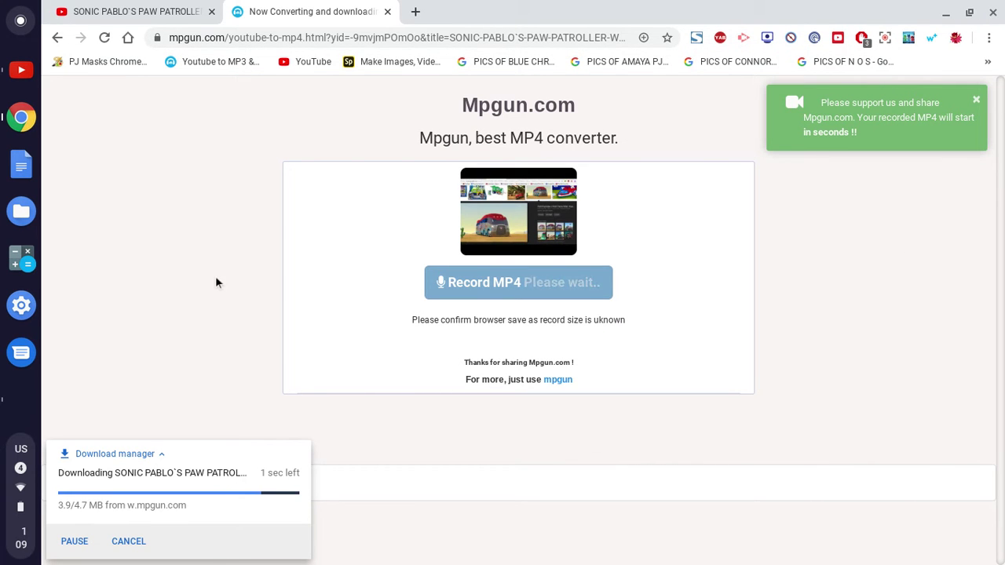
Close the Mpgun and video tabs, dismiss the download notice, and open YouTube home in a new tab.
{"action": "left_click", "coordinate": [387, 12]}
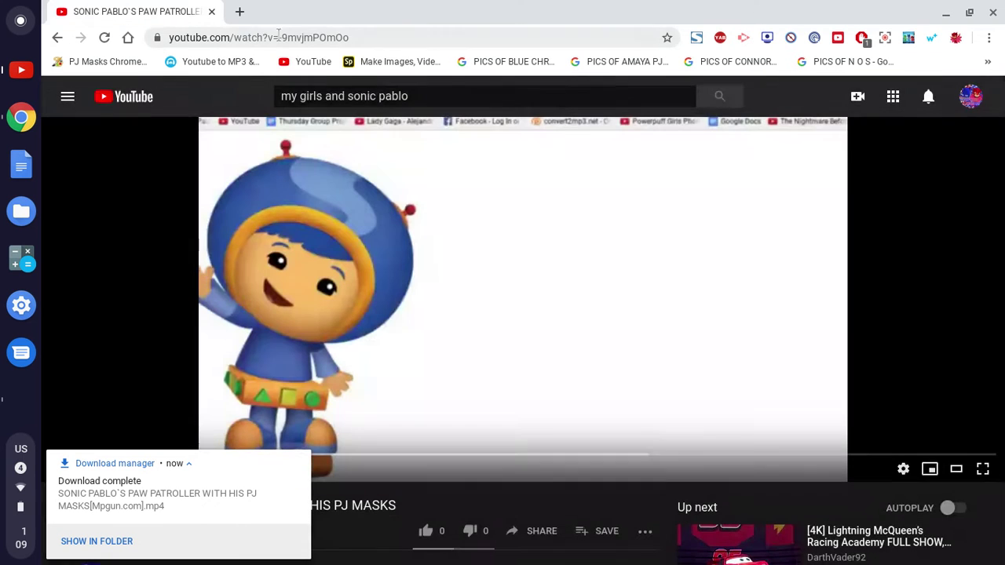
{"action": "left_click", "coordinate": [240, 12]}
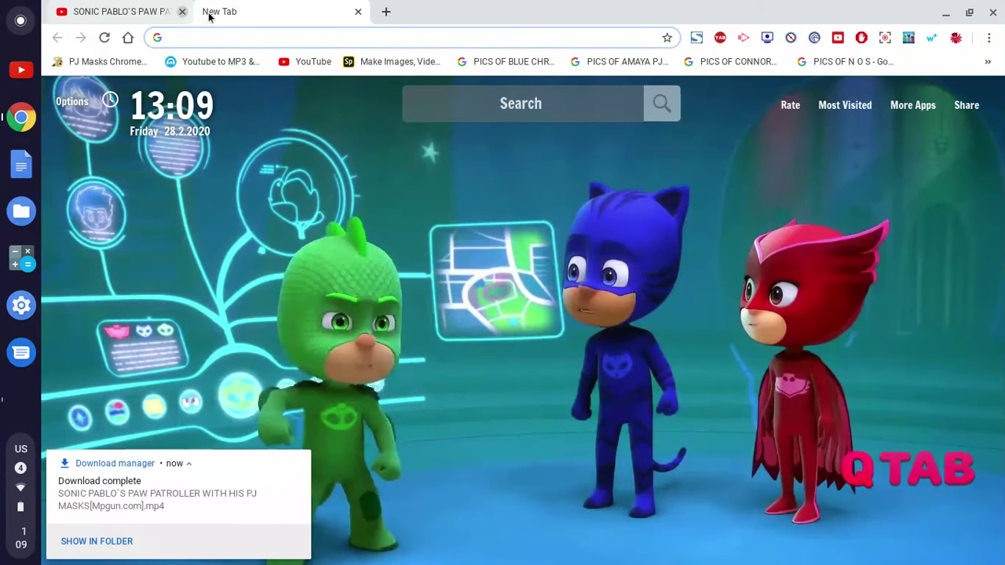
{"action": "left_click", "coordinate": [182, 12]}
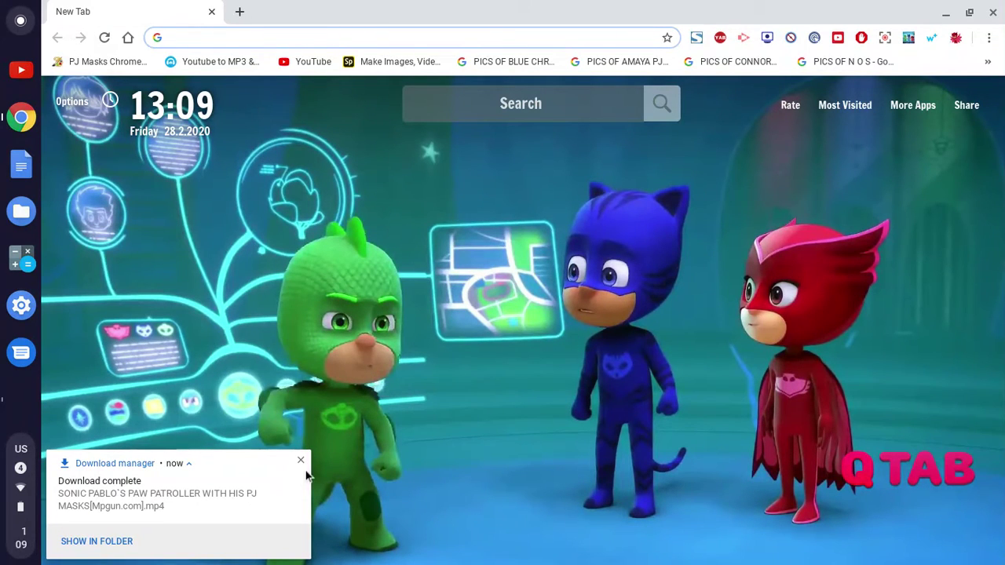
{"action": "left_click", "coordinate": [300, 461]}
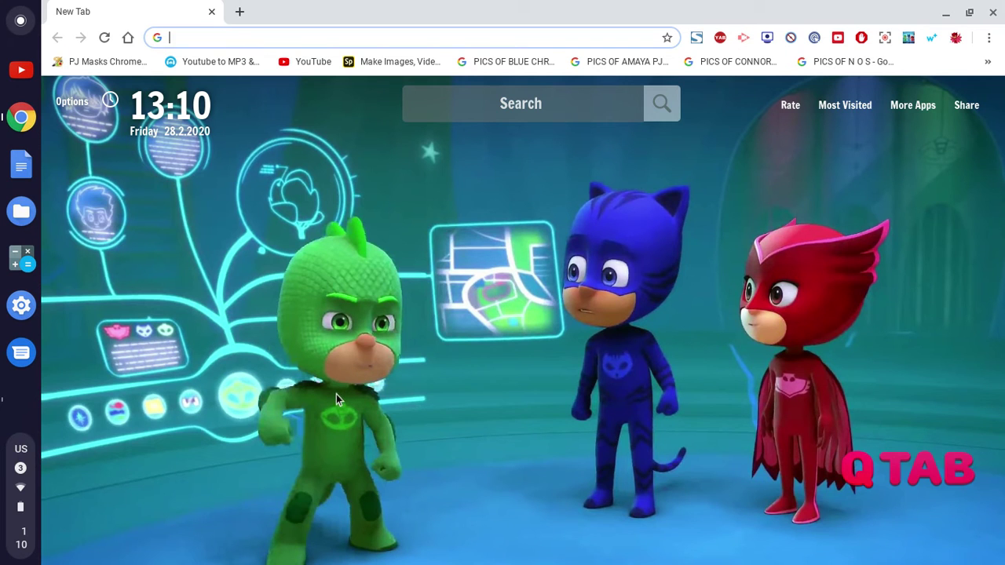
{"action": "left_click", "coordinate": [172, 109]}
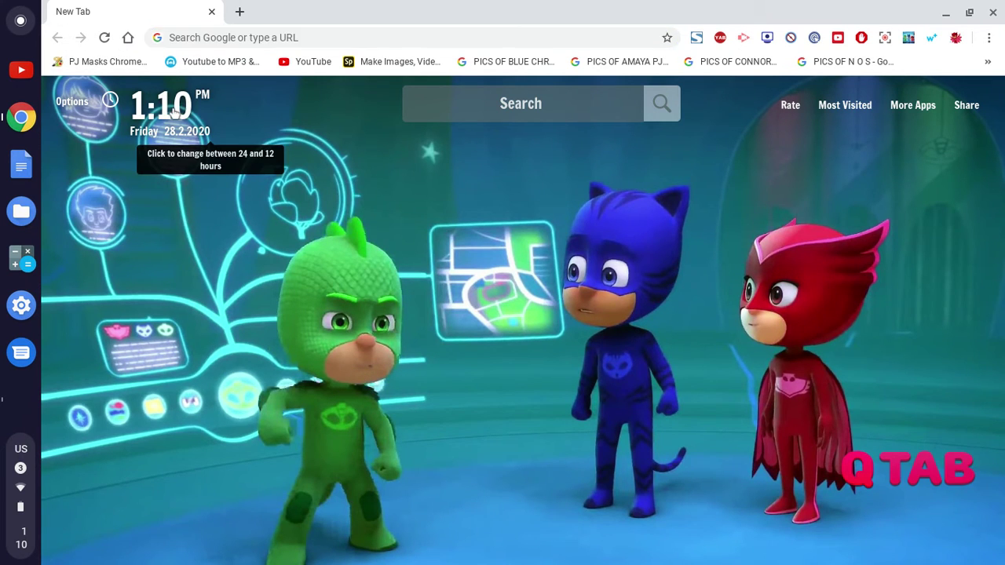
{"action": "left_click", "coordinate": [292, 65]}
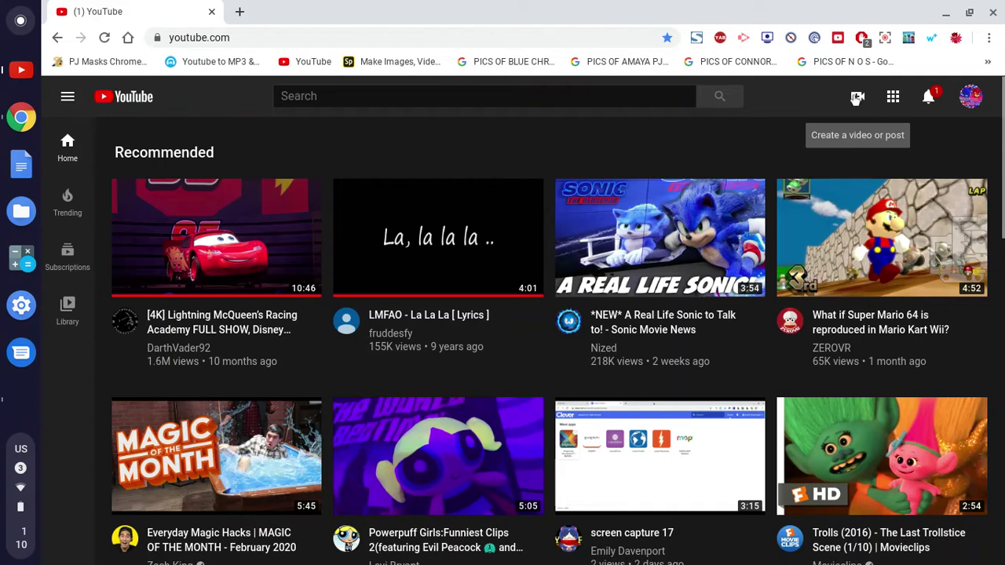
Choose Upload video from YouTube's Create menu.
{"action": "left_click", "coordinate": [857, 96]}
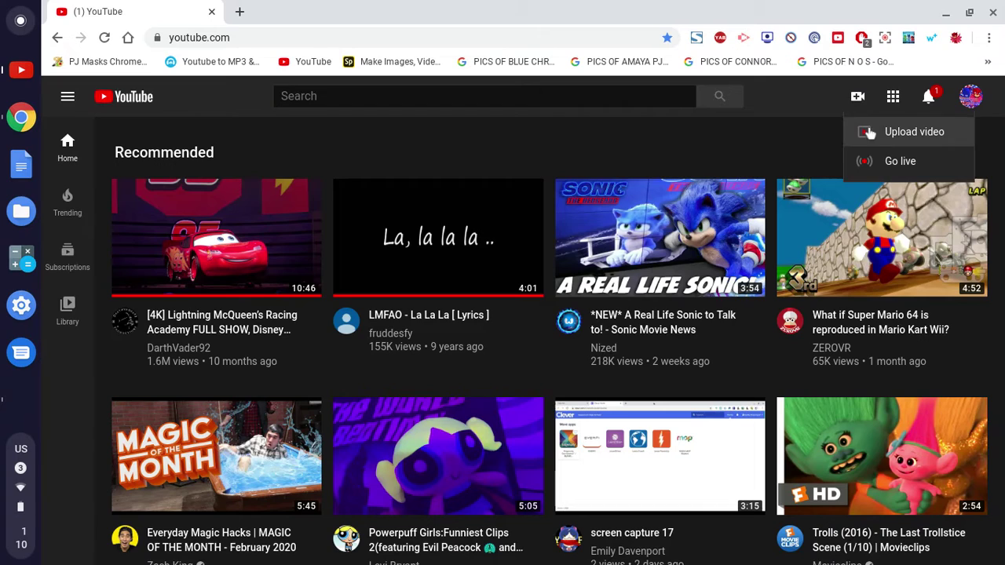
{"action": "left_click", "coordinate": [871, 134]}
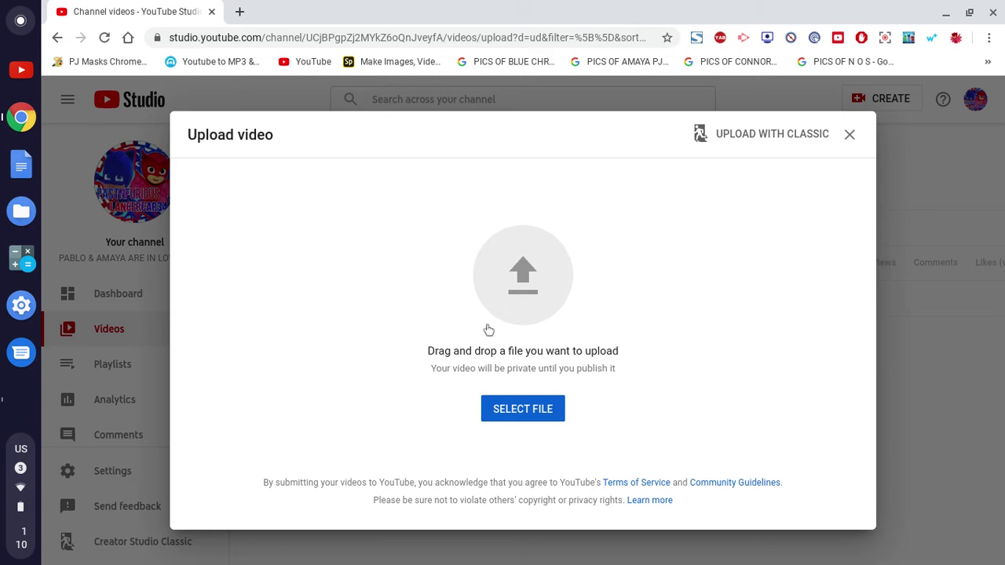
Upload the SONIC PABLO MP4 from the Downloads folder as a new video.
{"action": "left_click", "coordinate": [523, 414]}
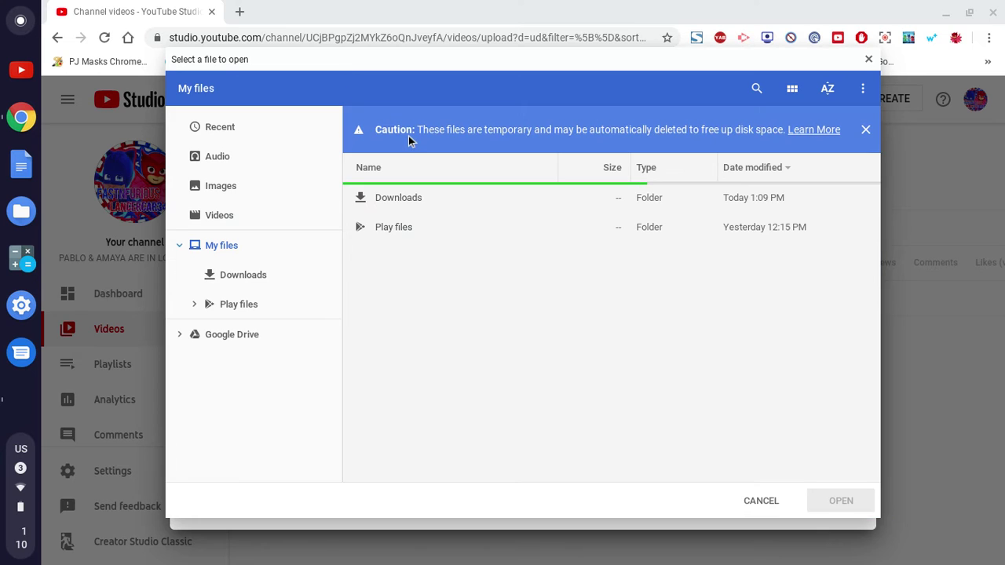
{"action": "double_click", "coordinate": [402, 197]}
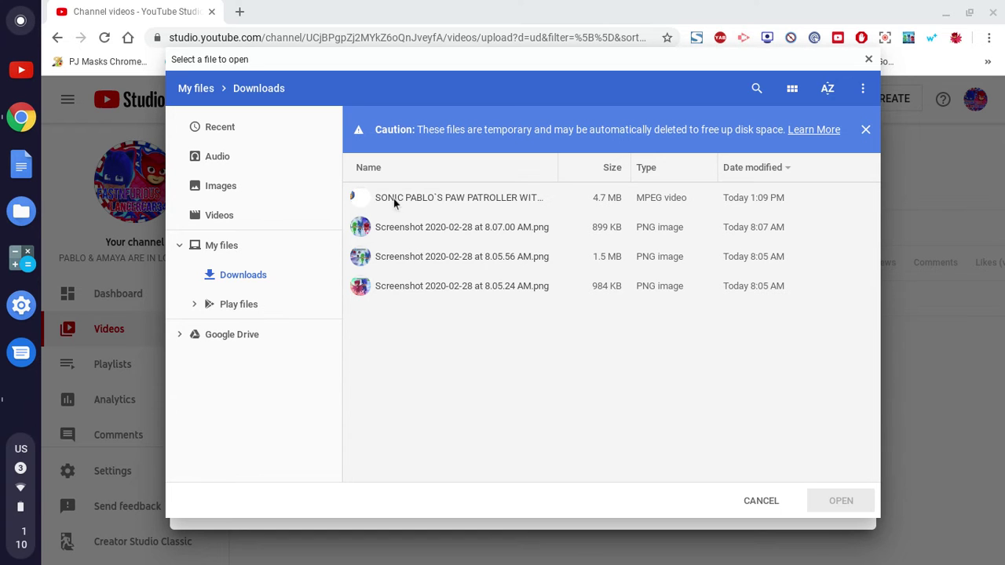
{"action": "double_click", "coordinate": [393, 198]}
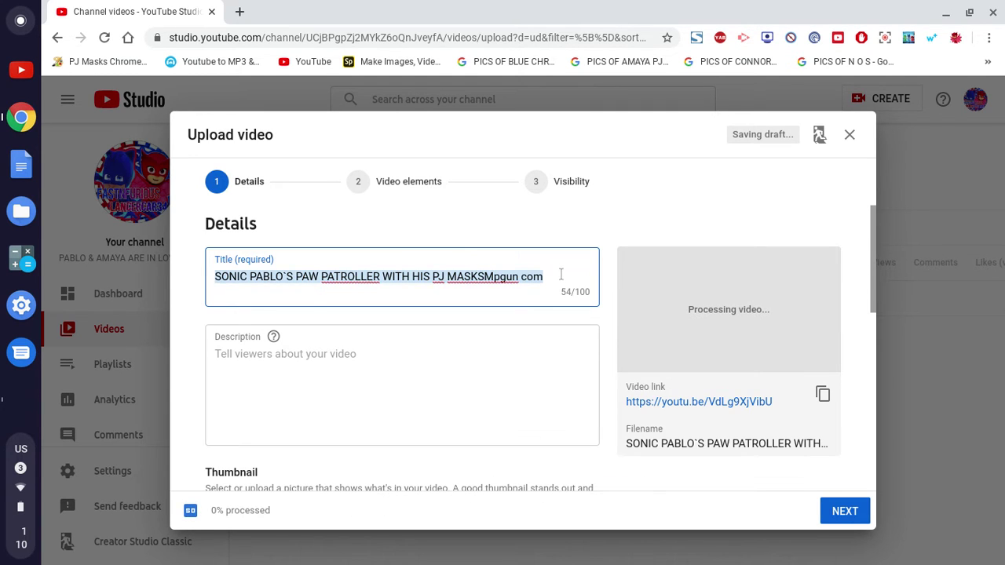
Clear the title and write a description: two hashtags including #Pablo37, an upload note, and 'Jammin'.
{"action": "key", "text": "BackSpace"}
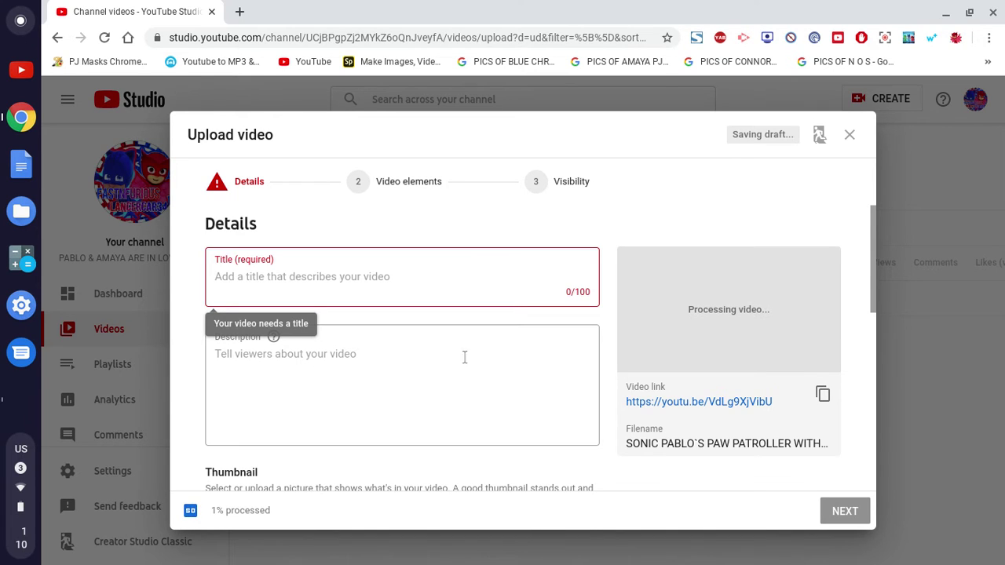
{"action": "left_click", "coordinate": [406, 354]}
{"action": "type", "text": "#AMAYA"}
{"action": "key", "text": "BackSpace"}
{"action": "key", "text": "BackSpace"}
{"action": "key", "text": "BackSpace"}
{"action": "type", "text": "maya15 #Pablo"}
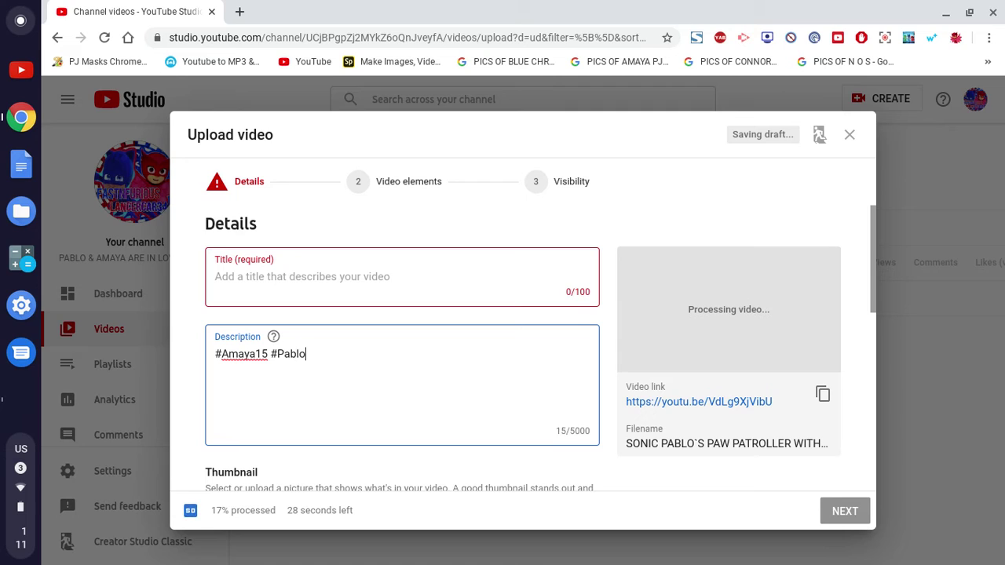
{"action": "type", "text": "37"}
{"action": "key", "text": "Return"}
{"action": "key", "text": "Return"}
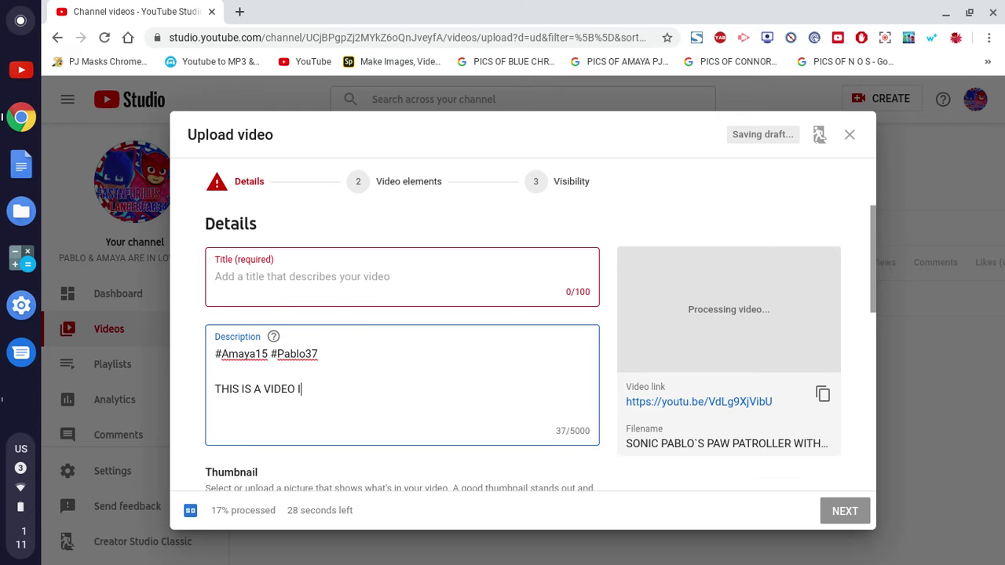
{"action": "type", "text": "THIS IS A VIDEO I HAVE UPLOADED TOFROM MY CHANNEL"}
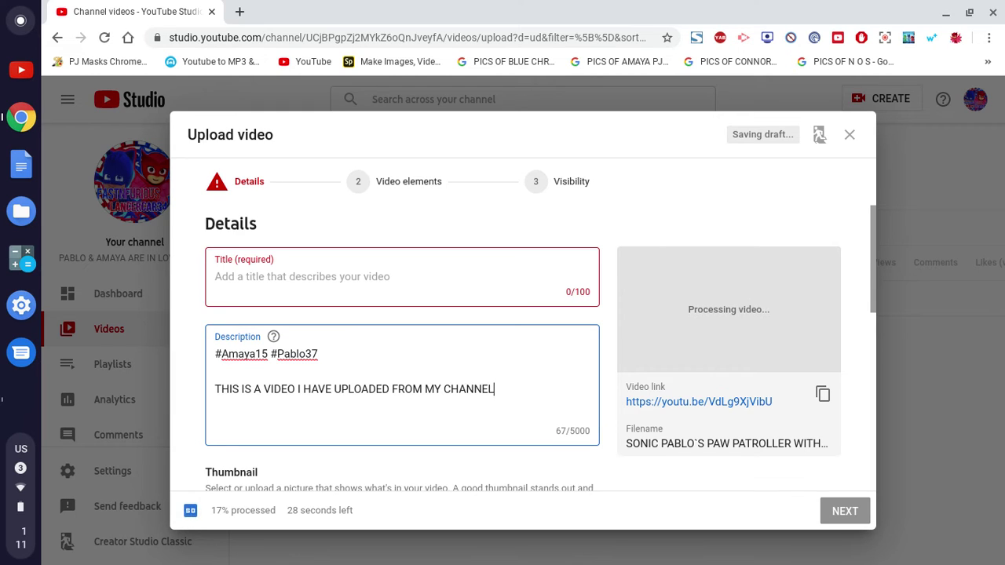
{"action": "type", "text": " IN THE VIDEO"}
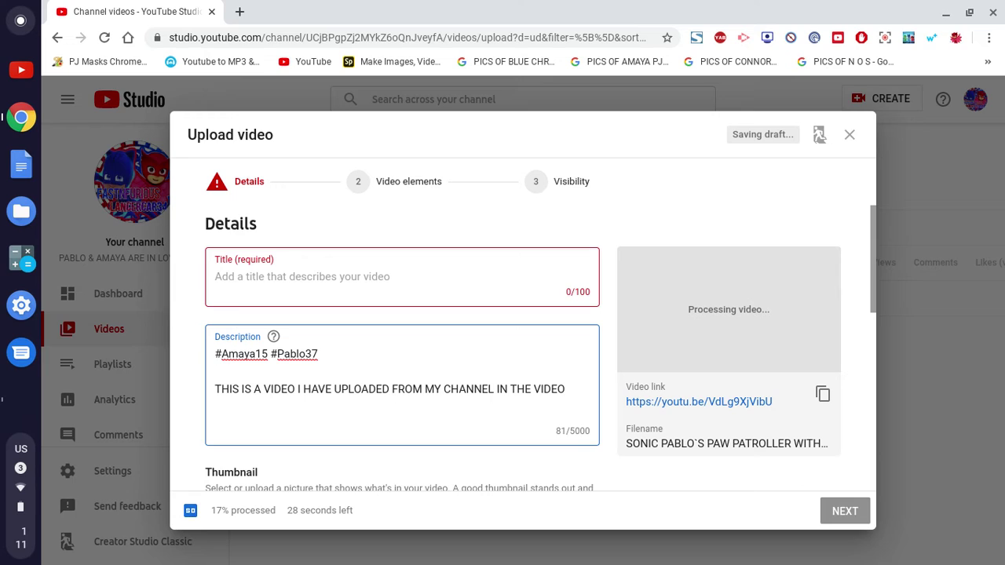
{"action": "key", "text": "Return"}
{"action": "key", "text": "Return"}
{"action": "type", "text": "Jammin 101.5"}
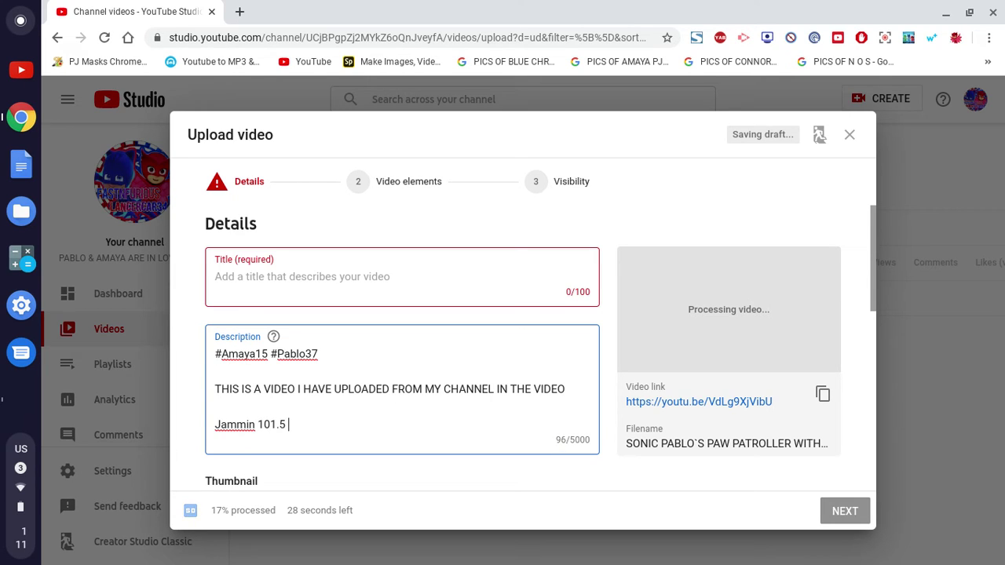
Title the video 'Jammin 101.5 REMIXED VIDEO IN THE AMAZING THROWBACK IN THE FULL REMIX'.
{"action": "left_click", "coordinate": [316, 272]}
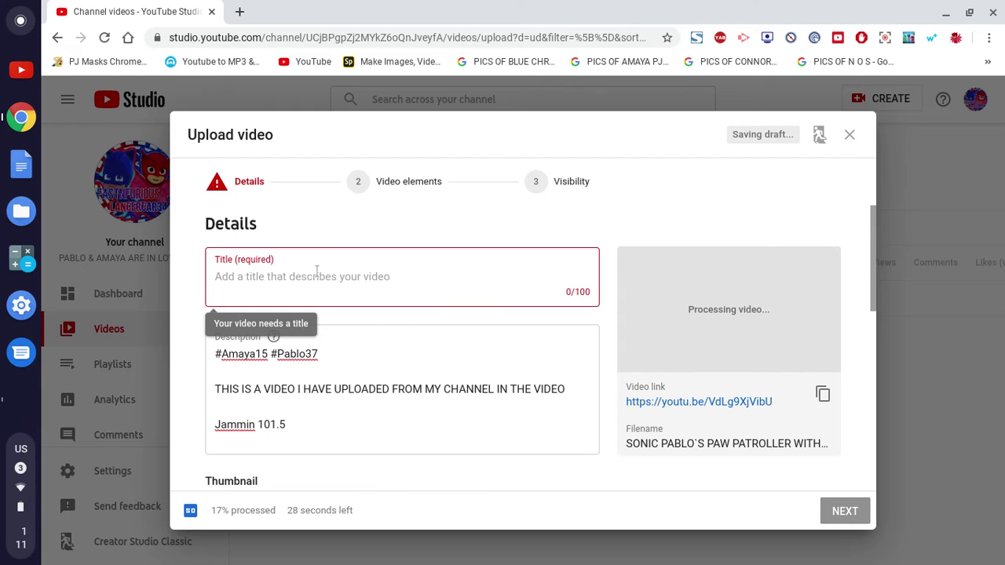
{"action": "type", "text": "jAMMI"}
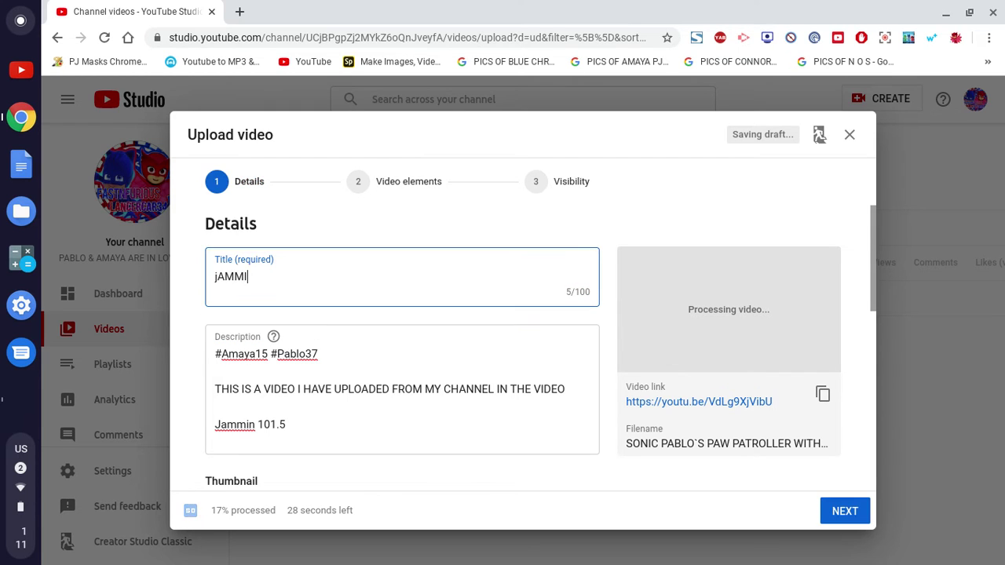
{"action": "type", "text": "NN"}
{"action": "key", "text": "BackSpace"}
{"action": "key", "text": "BackSpace"}
{"action": "key", "text": "BackSpace"}
{"action": "key", "text": "BackSpace"}
{"action": "key", "text": "alt+super"}
{"action": "type", "text": "J"}
{"action": "key", "text": "BackSpace"}
{"action": "type", "text": "Jammin 101.5"}
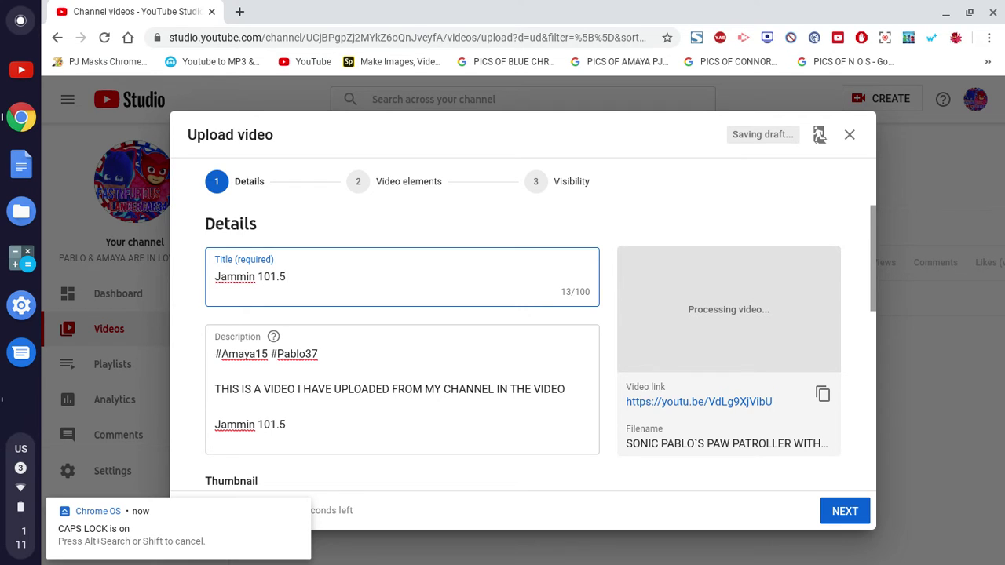
{"action": "type", "text": " remix"}
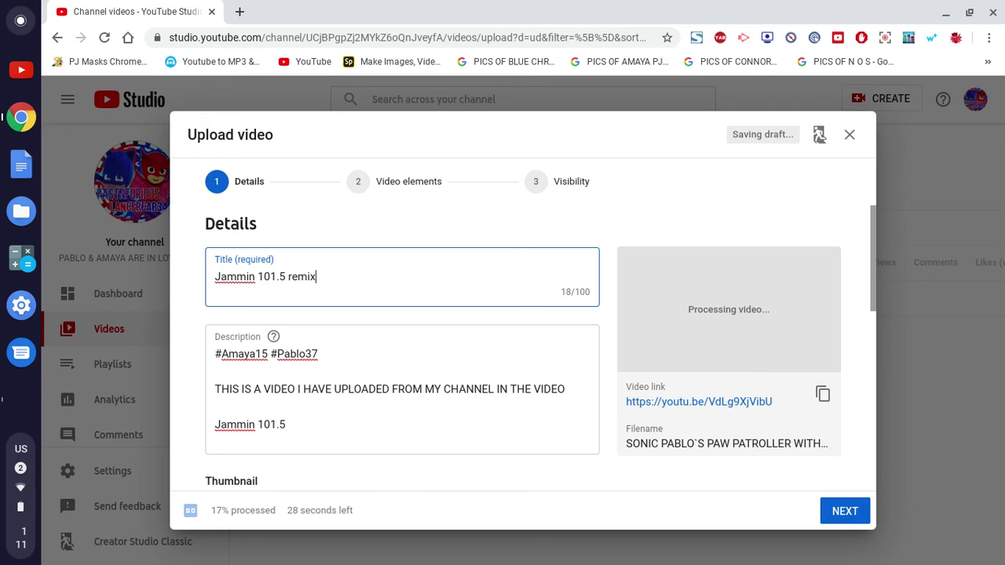
{"action": "key", "text": "BackSpace"}
{"action": "key", "text": "BackSpace"}
{"action": "key", "text": "BackSpace"}
{"action": "key", "text": "BackSpace"}
{"action": "key", "text": "BackSpace"}
{"action": "key", "text": "alt+super"}
{"action": "type", "text": "REMIXED VIDEO"}
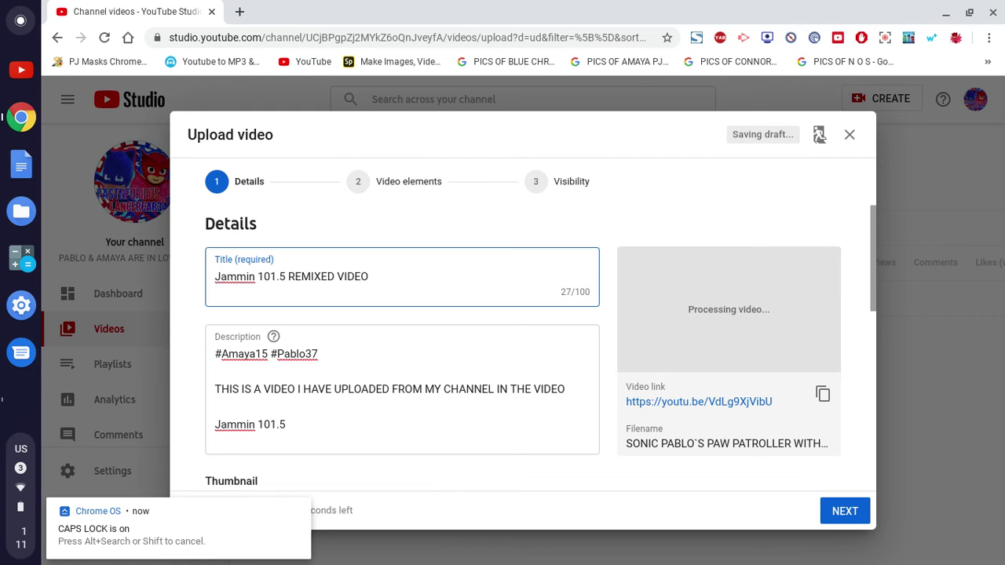
{"action": "type", "text": " IN THE AMAZING THROWB"}
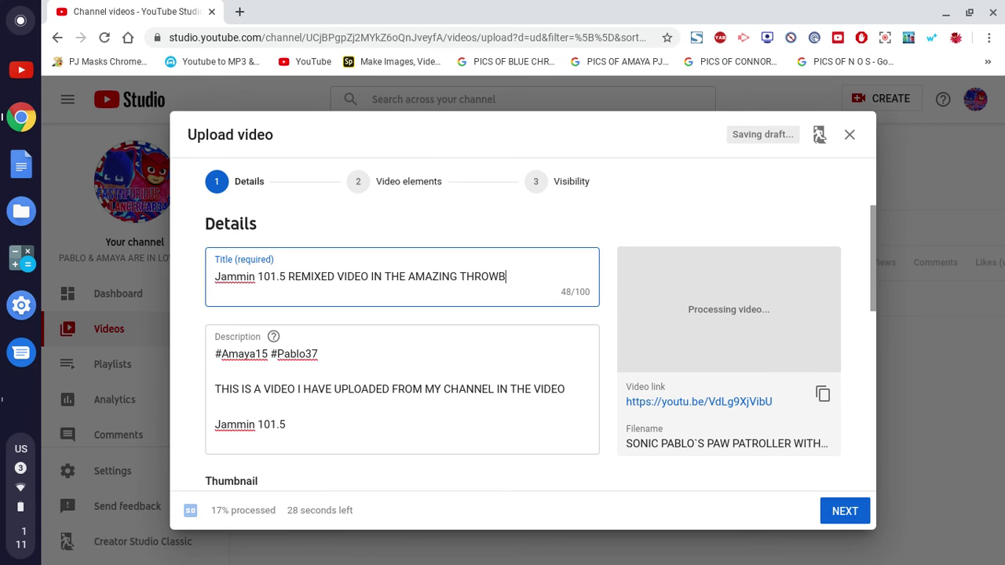
{"action": "type", "text": "ACK IN THE FULL REMIX"}
Mark the video as not made for kids, advance to Visibility, and publish it as Public.
{"action": "scroll", "coordinate": [367, 414], "scroll_direction": "down", "scroll_amount": 2}
{"action": "scroll", "coordinate": [367, 413], "scroll_direction": "down", "scroll_amount": 3}
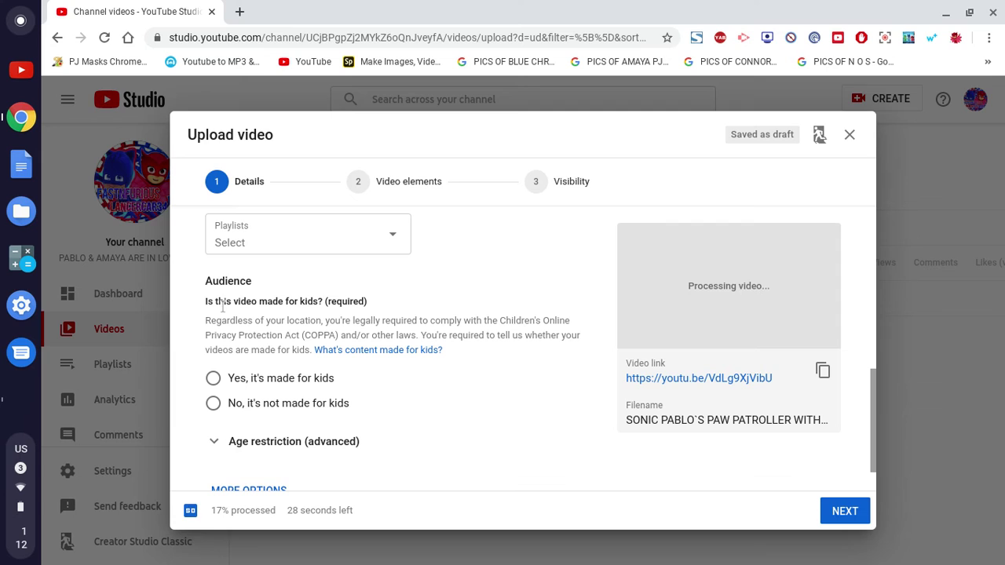
{"action": "left_click", "coordinate": [277, 404]}
{"action": "scroll", "coordinate": [530, 361], "scroll_direction": "down", "scroll_amount": 1}
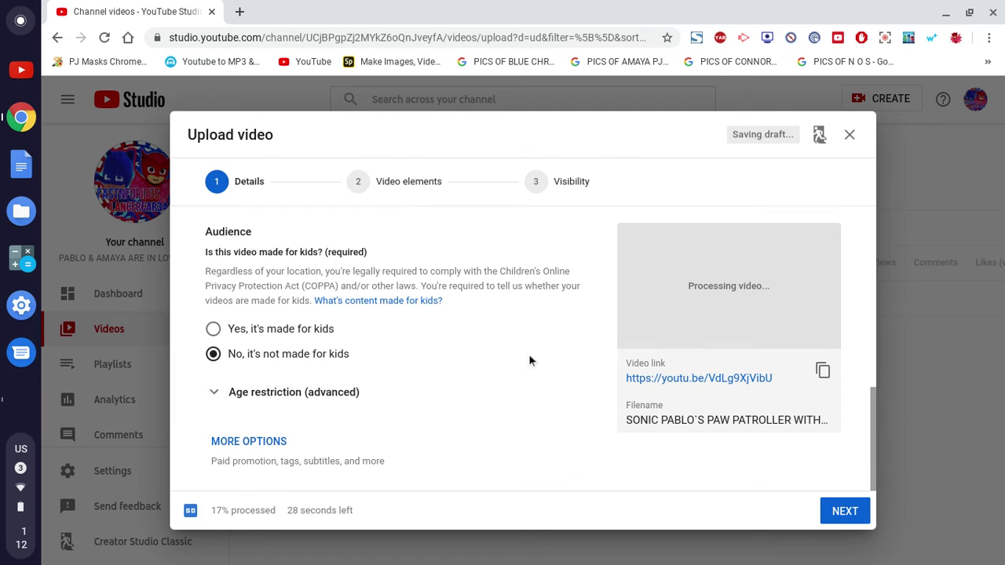
{"action": "left_click", "coordinate": [845, 511]}
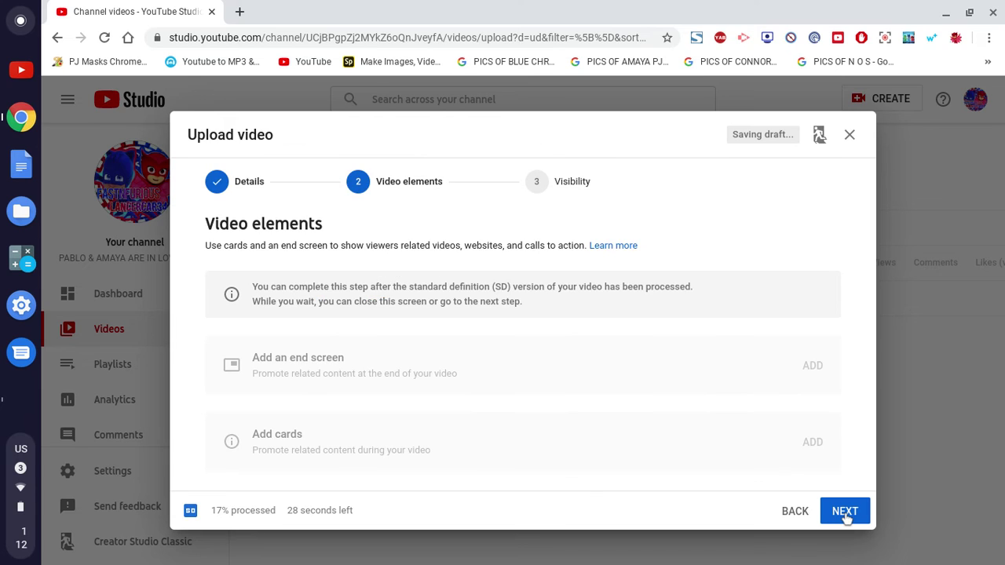
{"action": "left_click", "coordinate": [845, 511]}
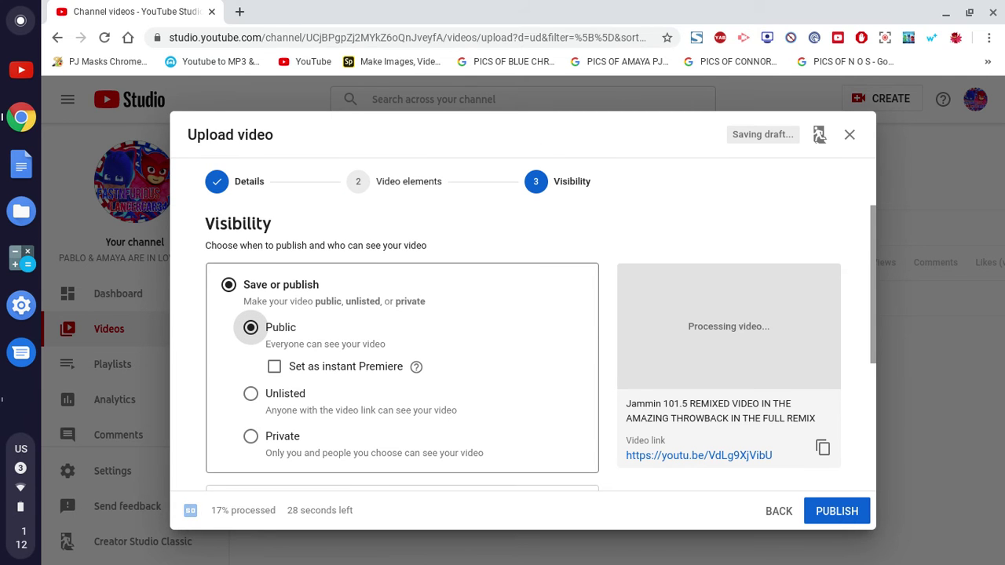
{"action": "left_click", "coordinate": [836, 512]}
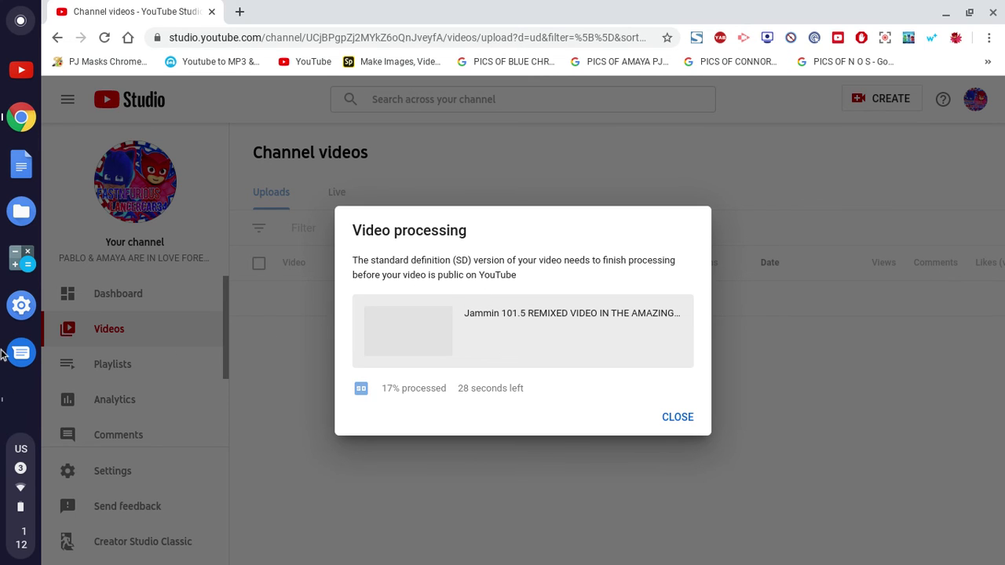
Close the Video processing notice to return to the Channel videos list.
{"action": "left_click", "coordinate": [23, 397]}
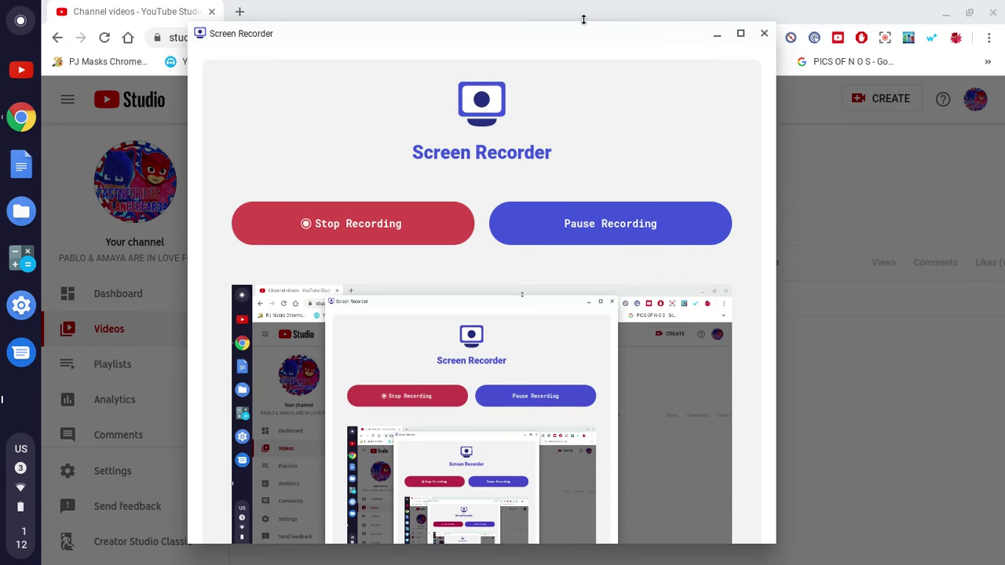
{"action": "left_click", "coordinate": [716, 33]}
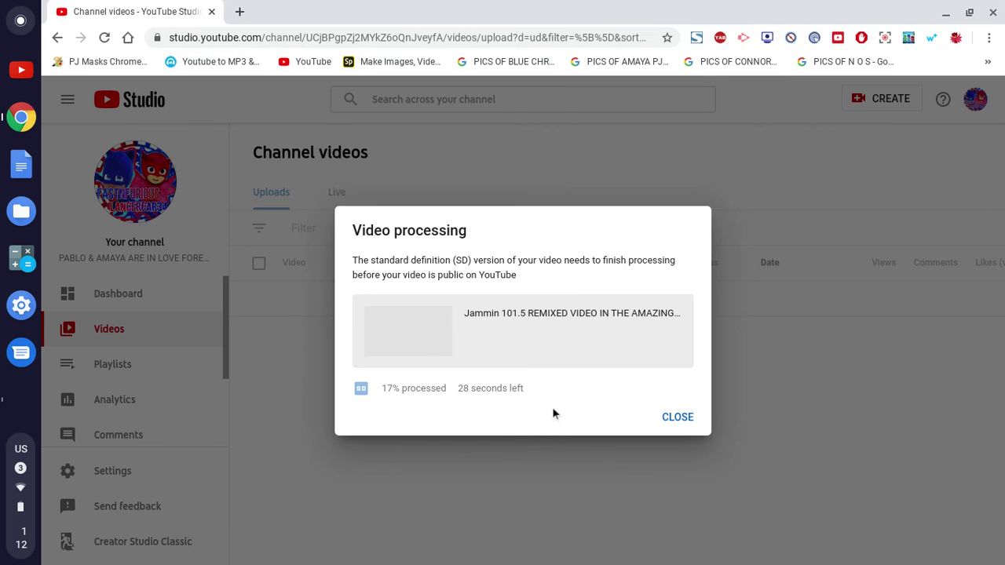
{"action": "left_click", "coordinate": [675, 418]}
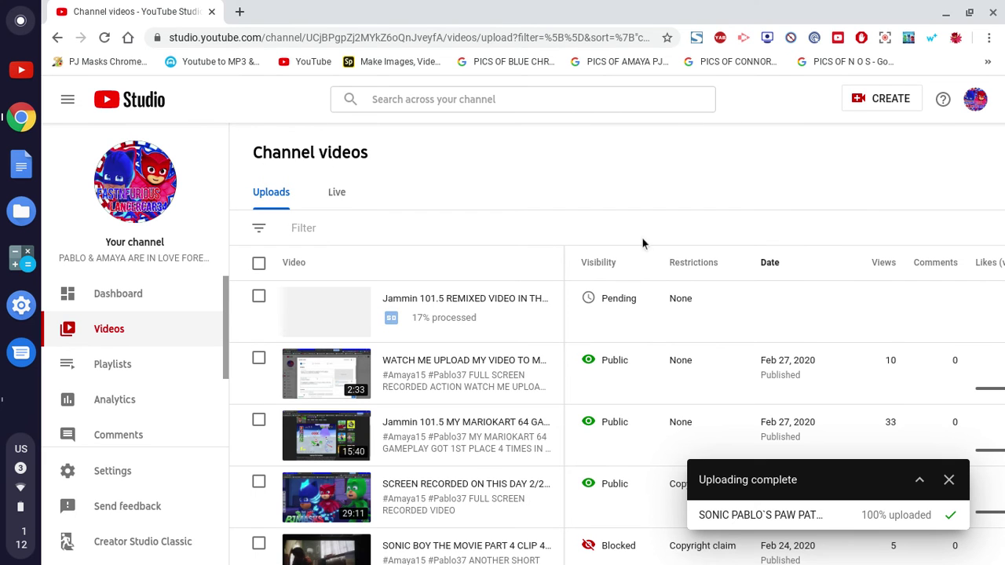
Permanently delete the blocked 1:22 'SONIC BOY THE MOVIE PART 4 CLIP 4' video.
{"action": "scroll", "coordinate": [626, 269], "scroll_direction": "down", "scroll_amount": 5}
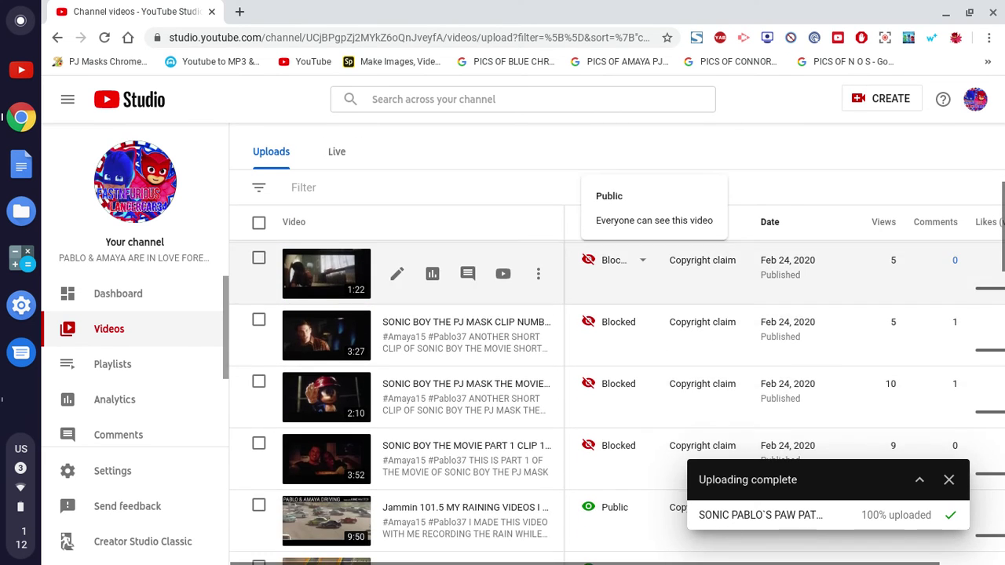
{"action": "scroll", "coordinate": [626, 279], "scroll_direction": "up", "scroll_amount": 1}
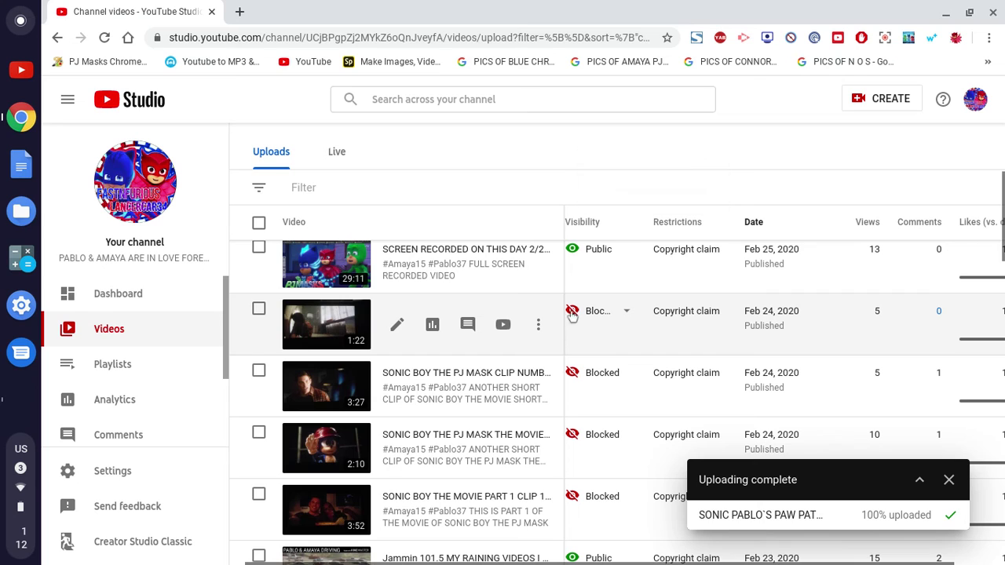
{"action": "left_click", "coordinate": [626, 314]}
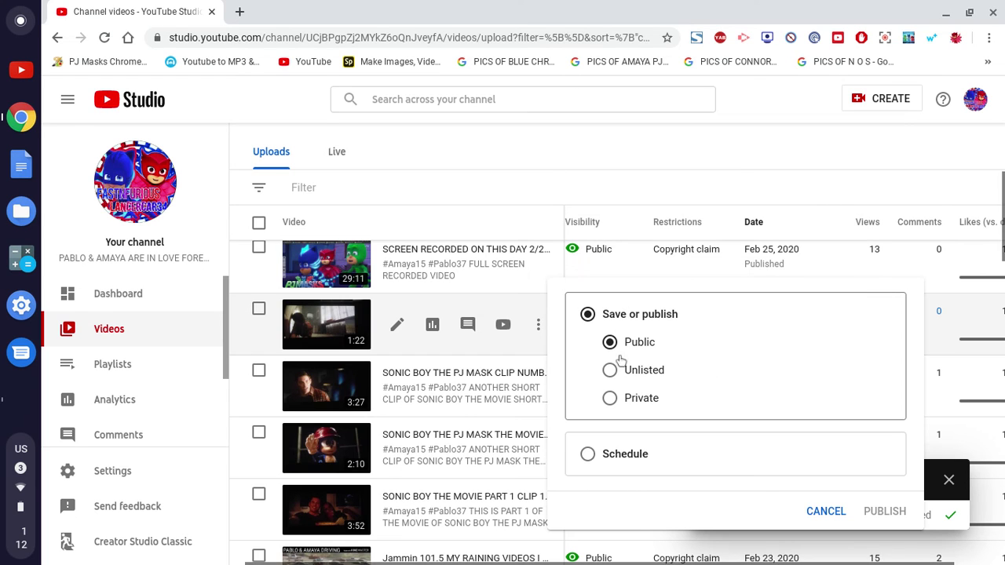
{"action": "left_click", "coordinate": [539, 328]}
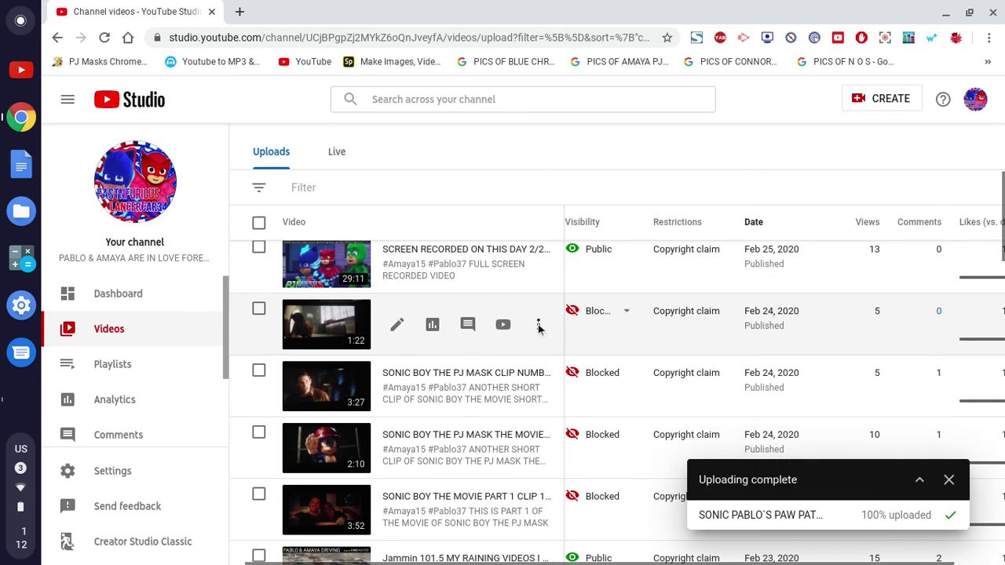
{"action": "left_click", "coordinate": [539, 326]}
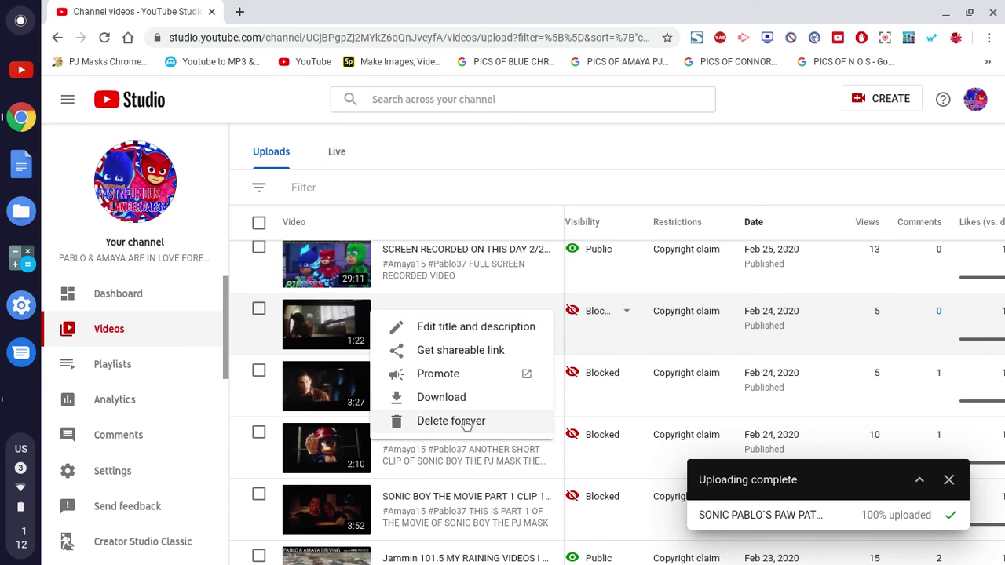
{"action": "left_click", "coordinate": [467, 423]}
{"action": "left_click", "coordinate": [561, 369]}
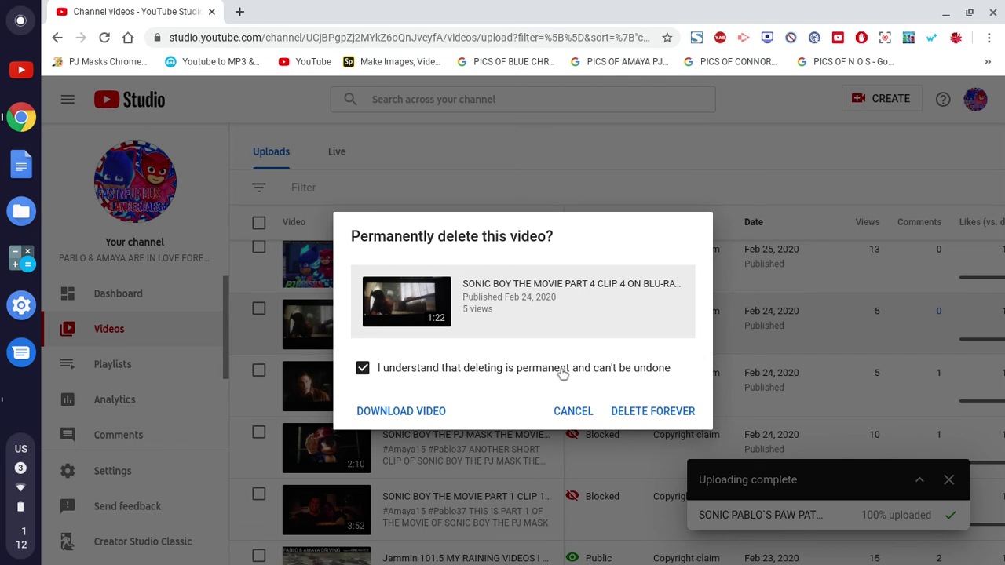
{"action": "left_click", "coordinate": [644, 410]}
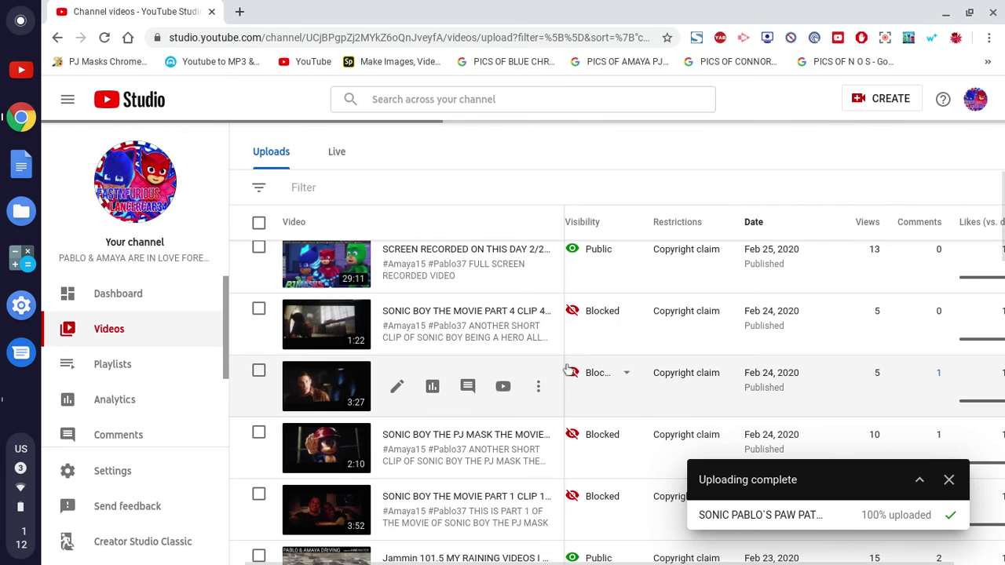
{"action": "mouse_move", "coordinate": [611, 311]}
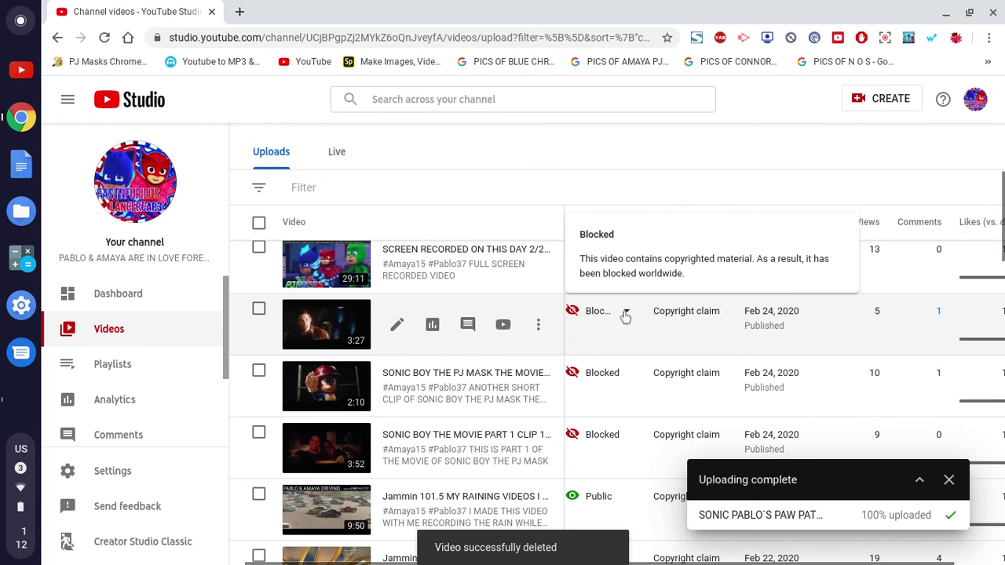
Permanently delete the blocked PJ Mask clip number 3.
{"action": "left_click", "coordinate": [537, 326]}
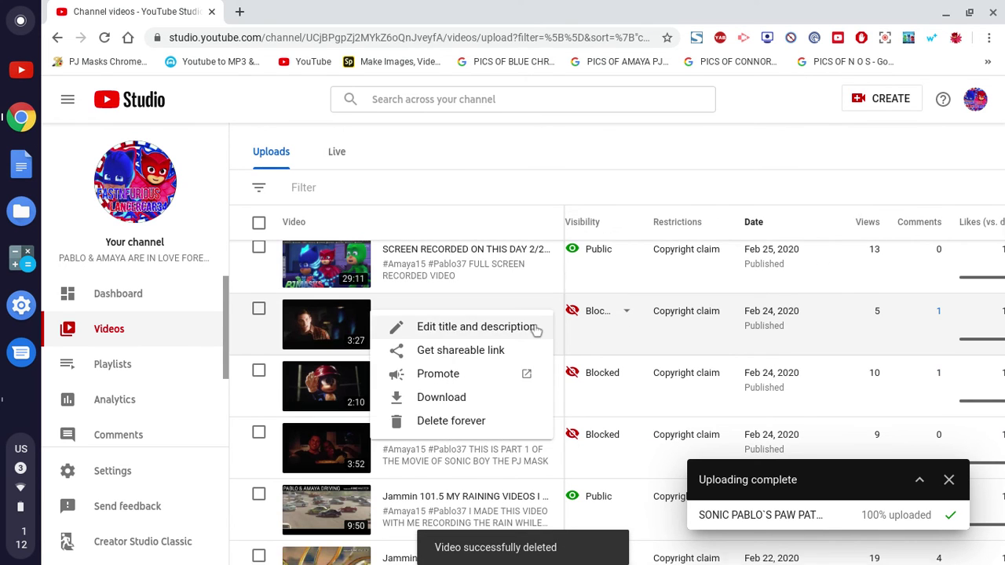
{"action": "left_click", "coordinate": [470, 421]}
{"action": "left_click", "coordinate": [505, 374]}
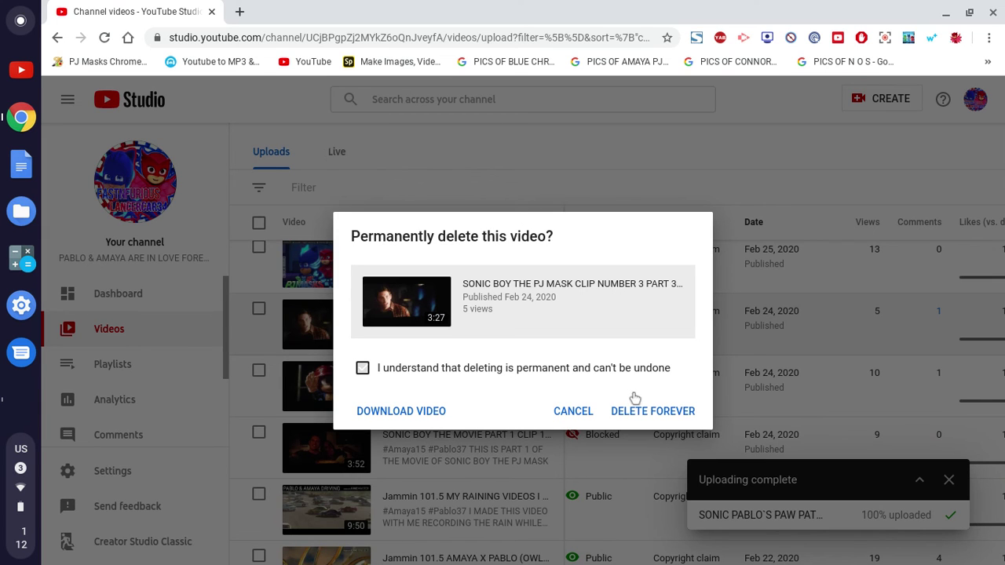
{"action": "left_click", "coordinate": [648, 413]}
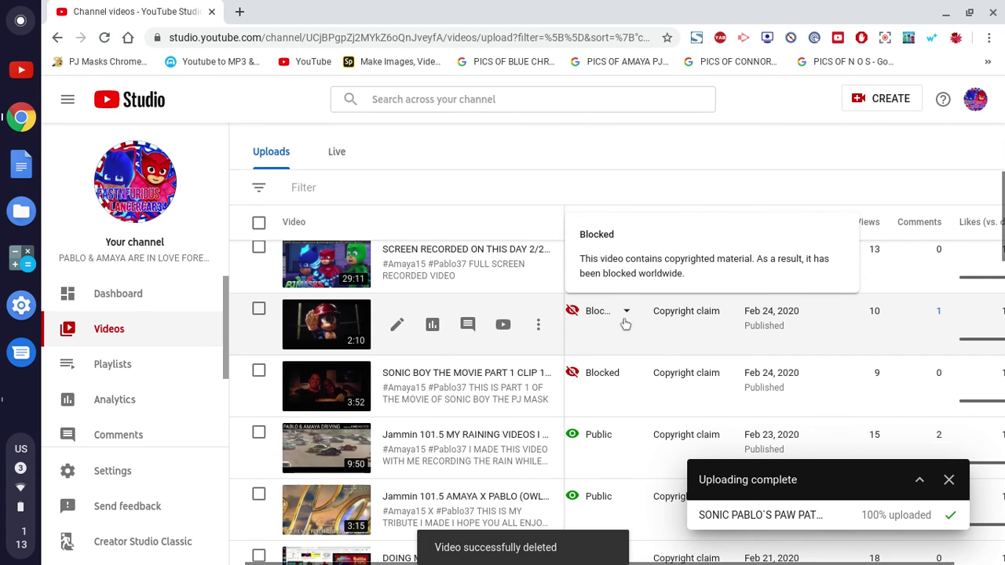
Permanently delete the blocked PJ Mask movie part 2 clip.
{"action": "left_click", "coordinate": [538, 325]}
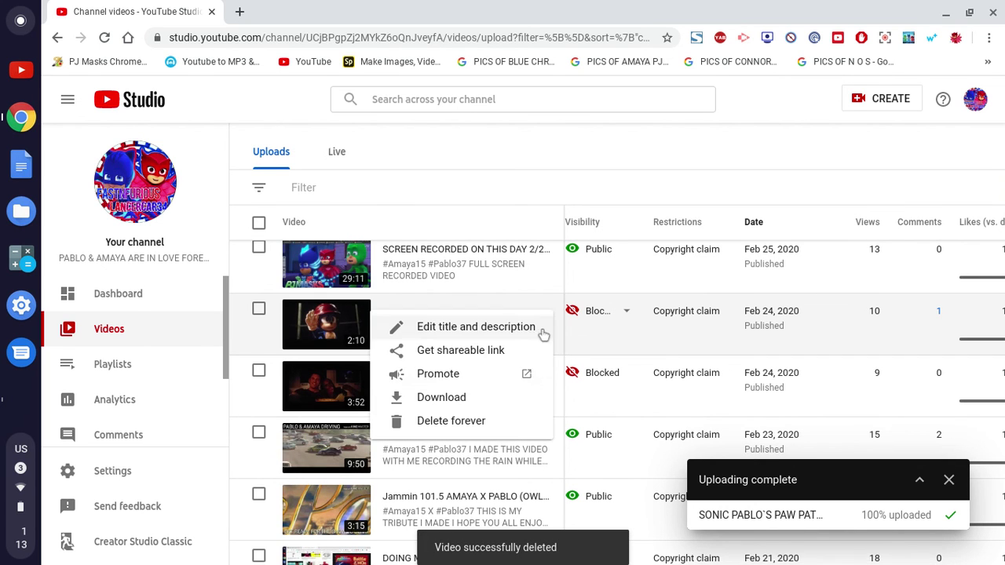
{"action": "left_click", "coordinate": [478, 417]}
{"action": "left_click", "coordinate": [449, 369]}
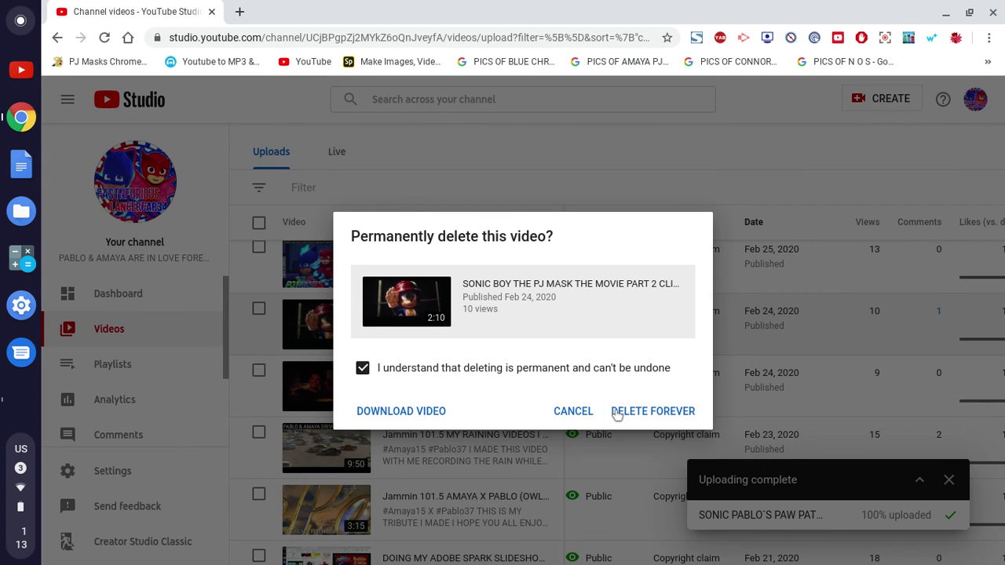
{"action": "left_click", "coordinate": [612, 410]}
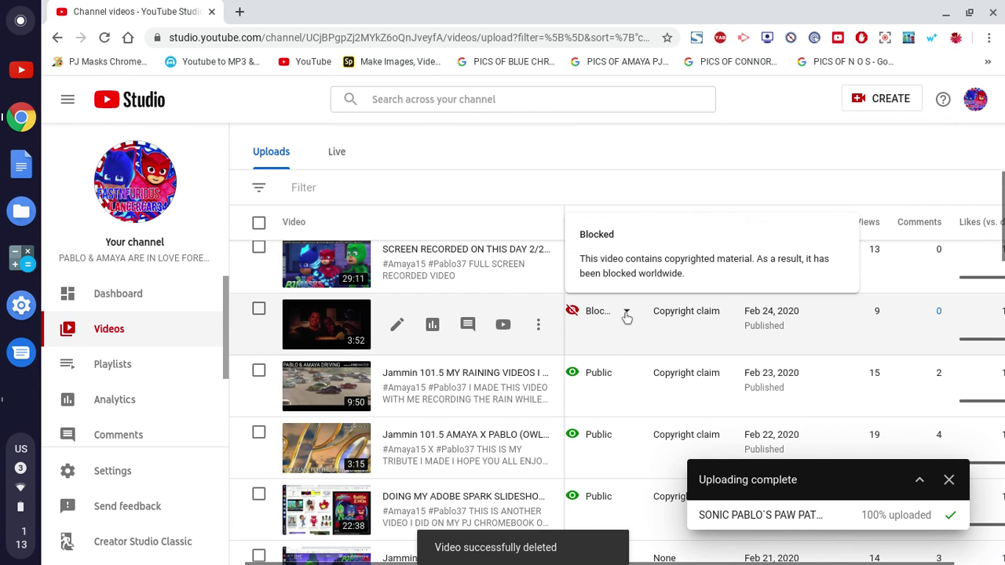
Permanently delete the blocked Movie Part 1 clip.
{"action": "left_click", "coordinate": [538, 324]}
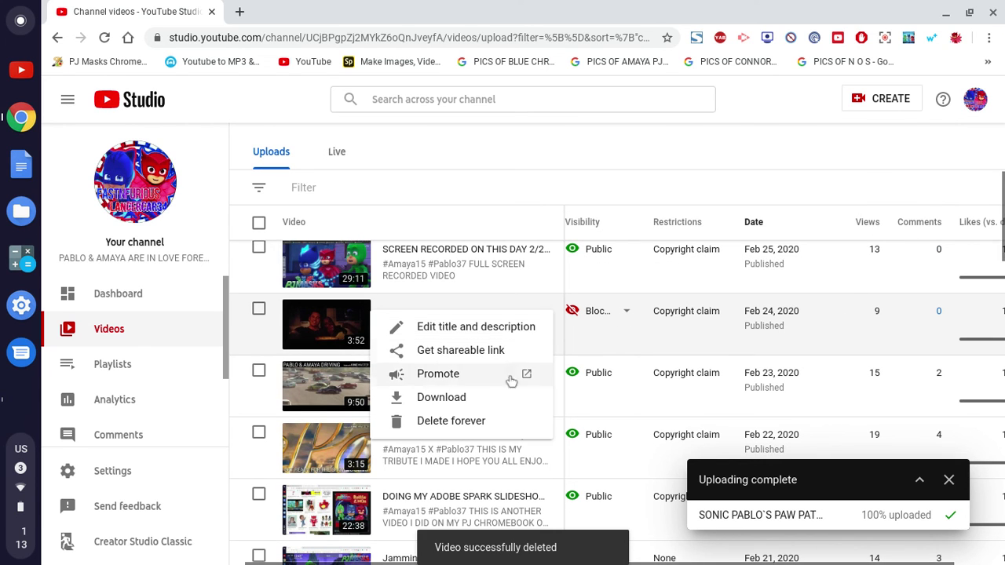
{"action": "left_click", "coordinate": [471, 423]}
{"action": "left_click", "coordinate": [526, 376]}
{"action": "left_click", "coordinate": [652, 411]}
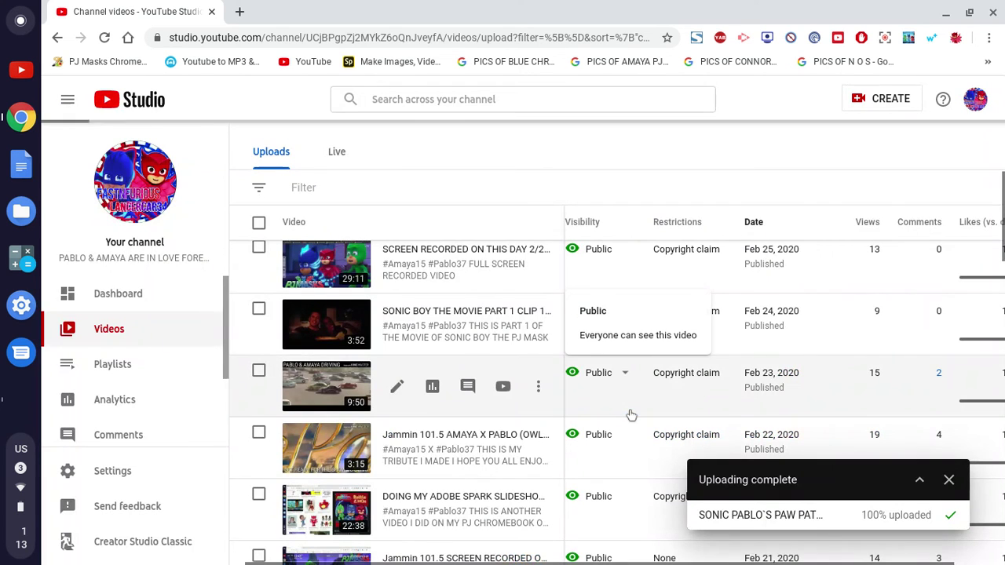